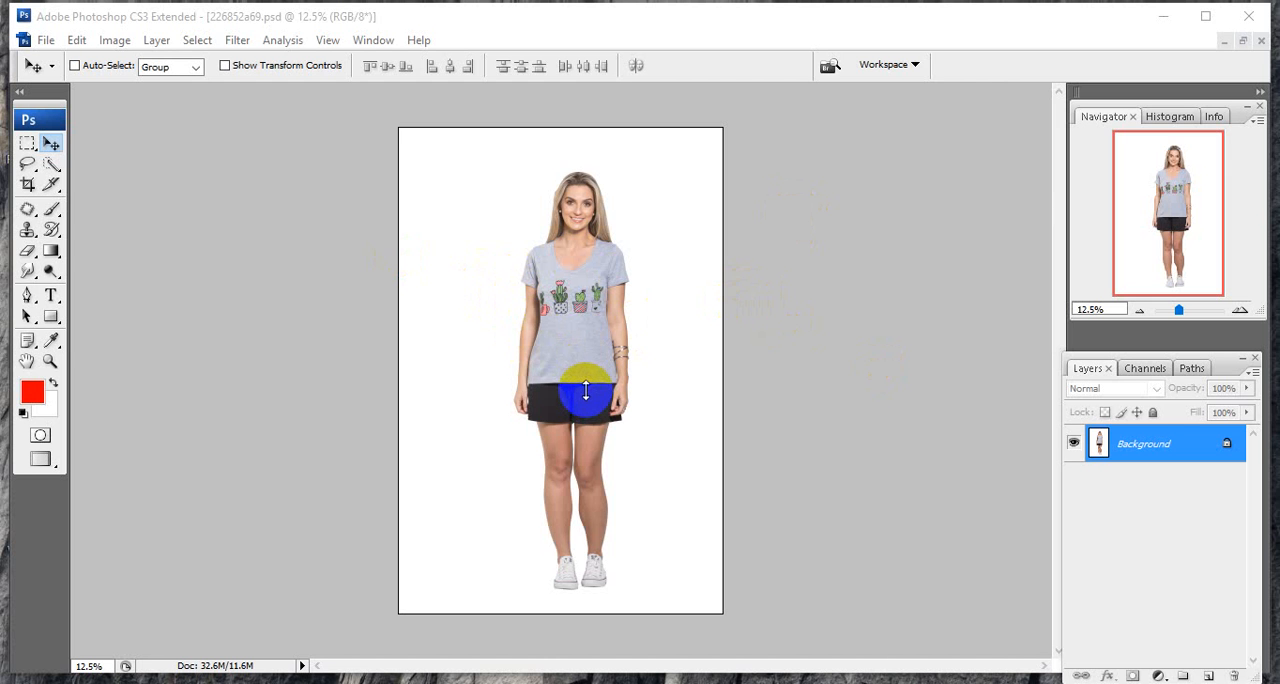
Load the saved Path 1 as a selection around the woman.
{"action": "left_click", "coordinate": [1192, 370]}
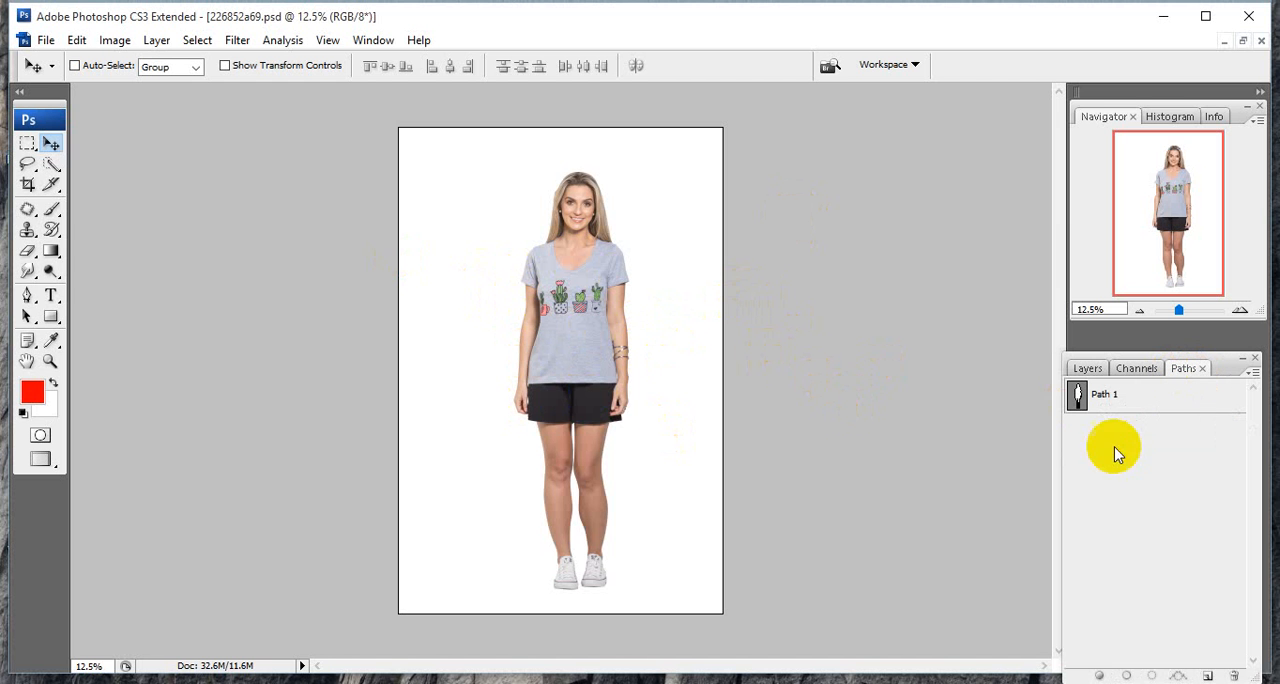
{"action": "left_click", "coordinate": [1126, 397]}
{"action": "left_click", "coordinate": [1126, 399], "text": "ctrl"}
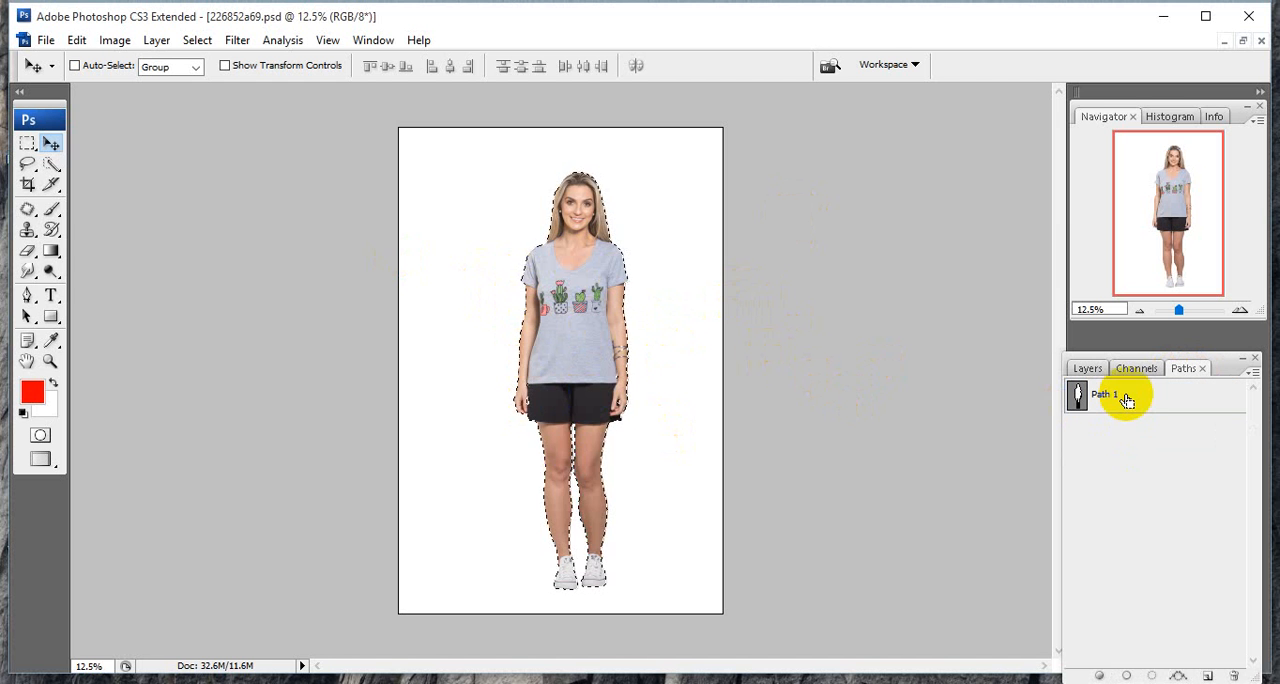
{"action": "left_click", "coordinate": [1090, 370]}
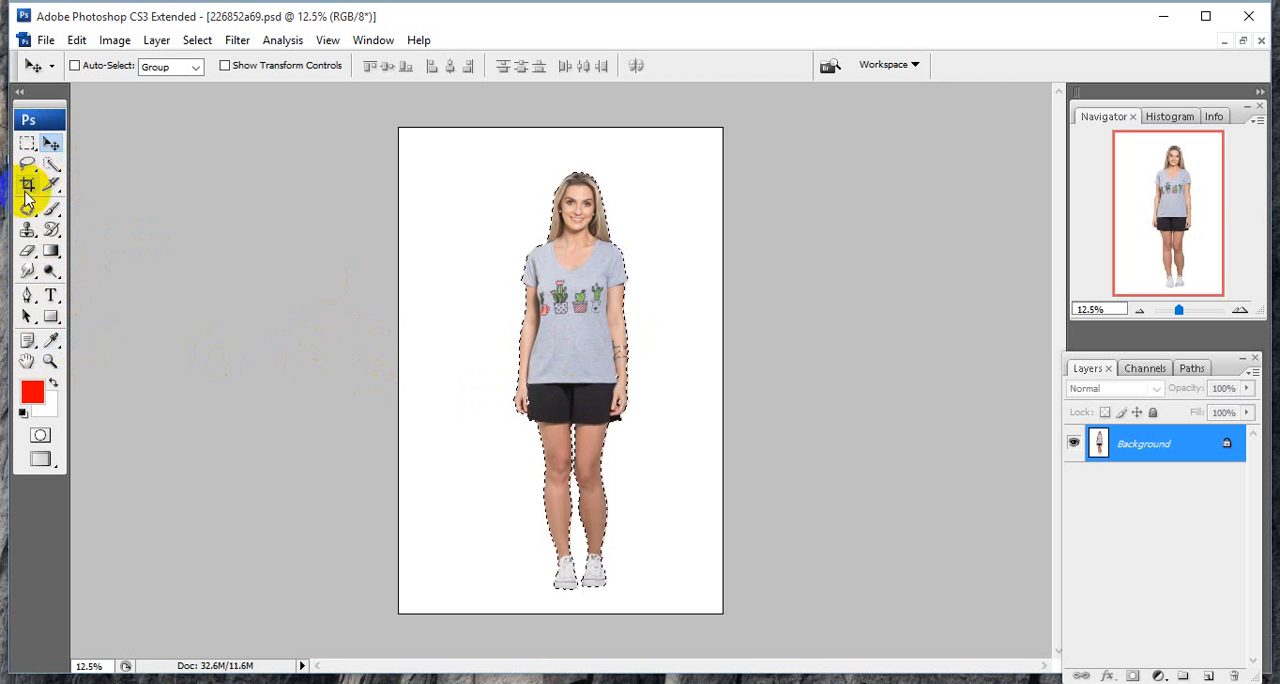
{"action": "left_click", "coordinate": [52, 175]}
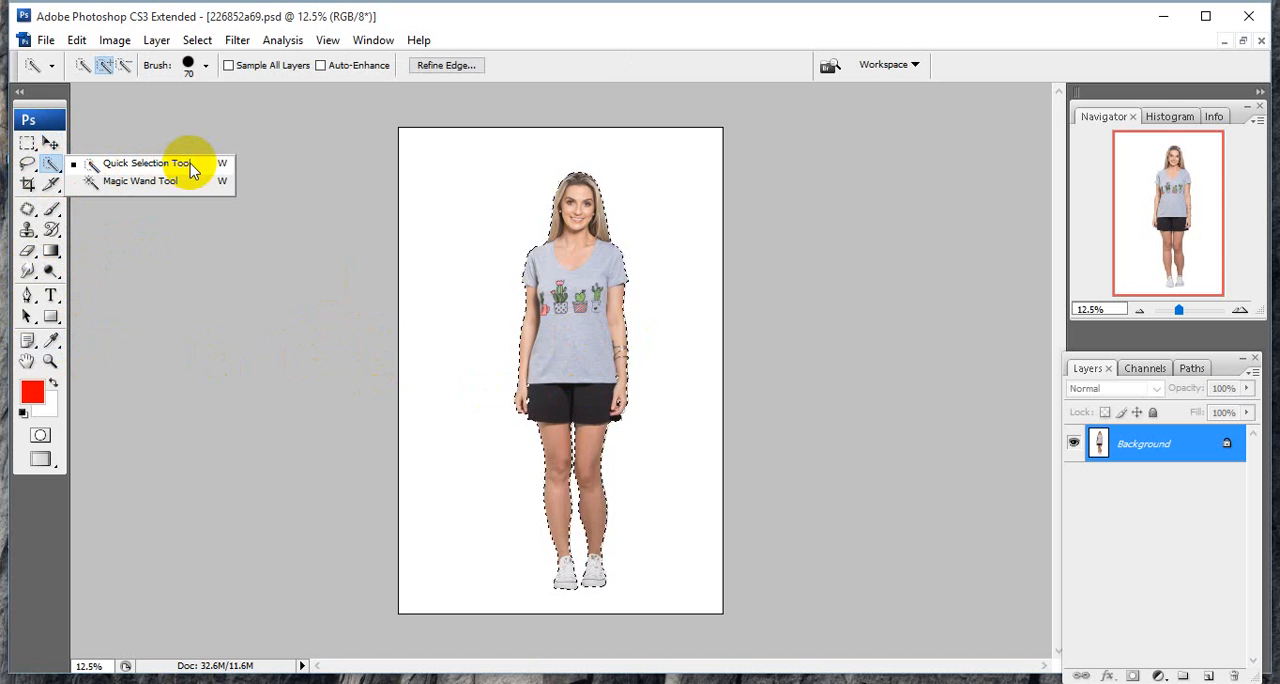
{"action": "left_click", "coordinate": [107, 235]}
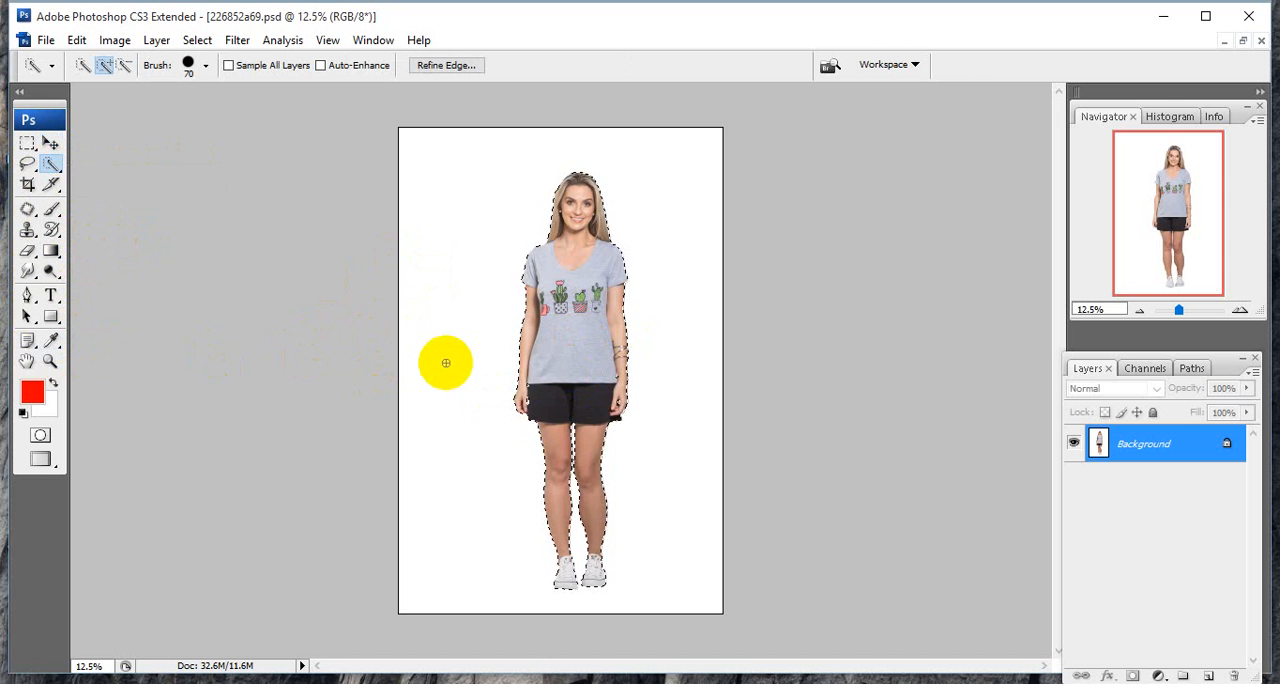
{"action": "left_click", "coordinate": [27, 295]}
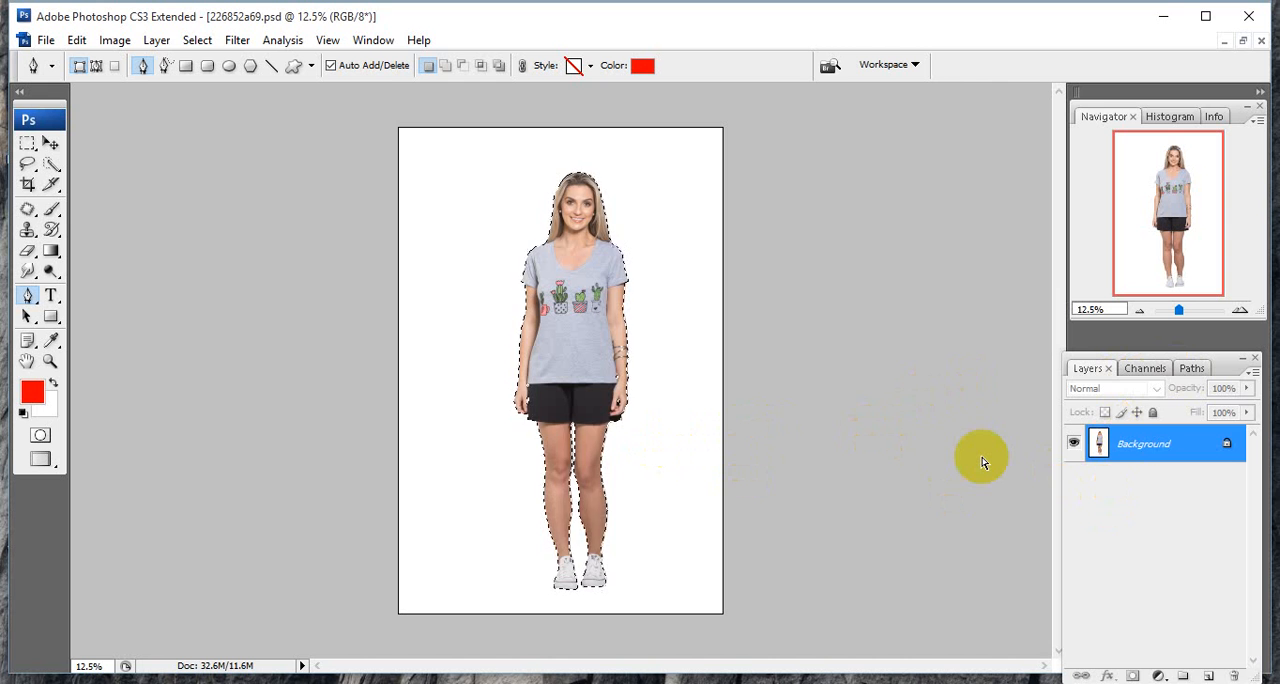
Copy the selected woman onto a new layer and switch to full screen mode with the menu bar.
{"action": "key", "text": "ctrl+j"}
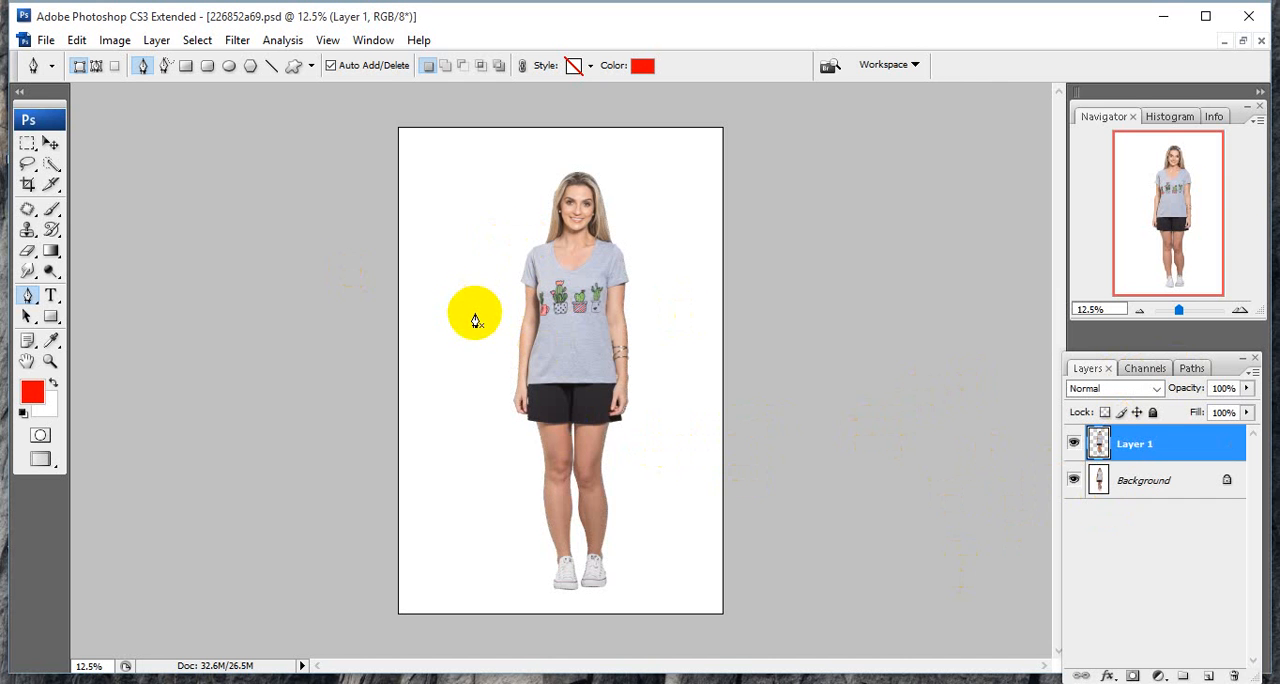
{"action": "key", "text": "f"}
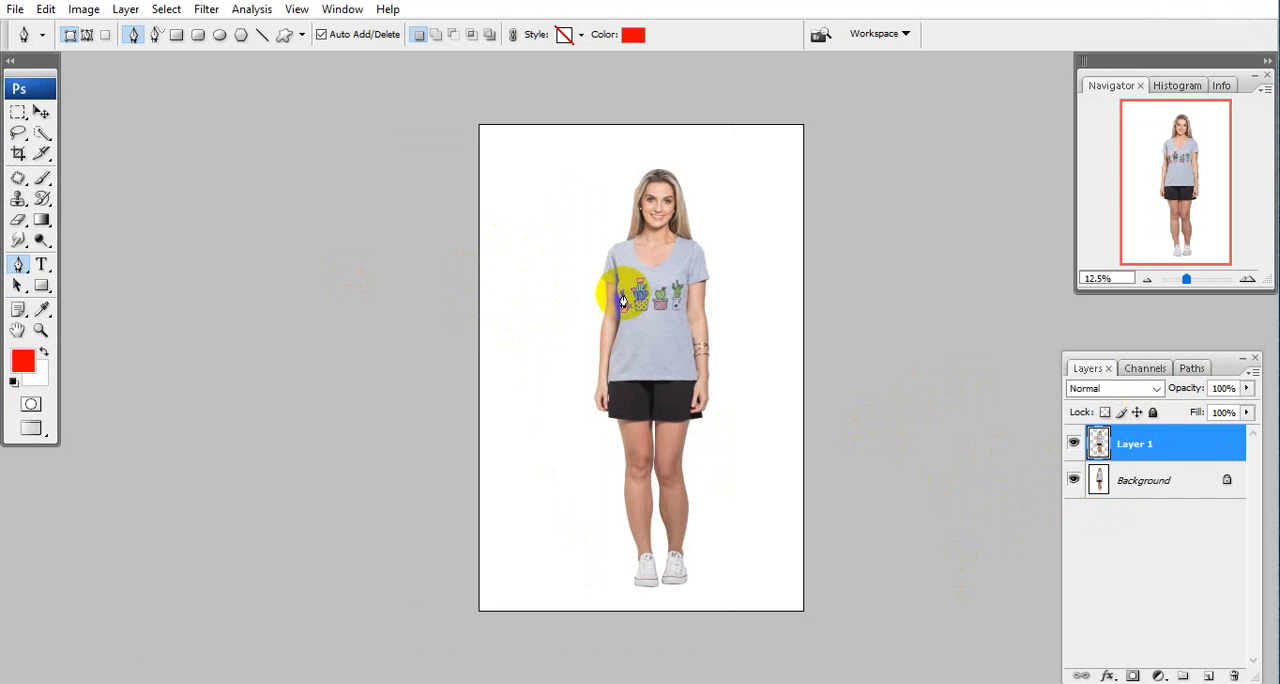
{"action": "left_click_drag", "start_coordinate": [703, 357], "coordinate": [531, 300]}
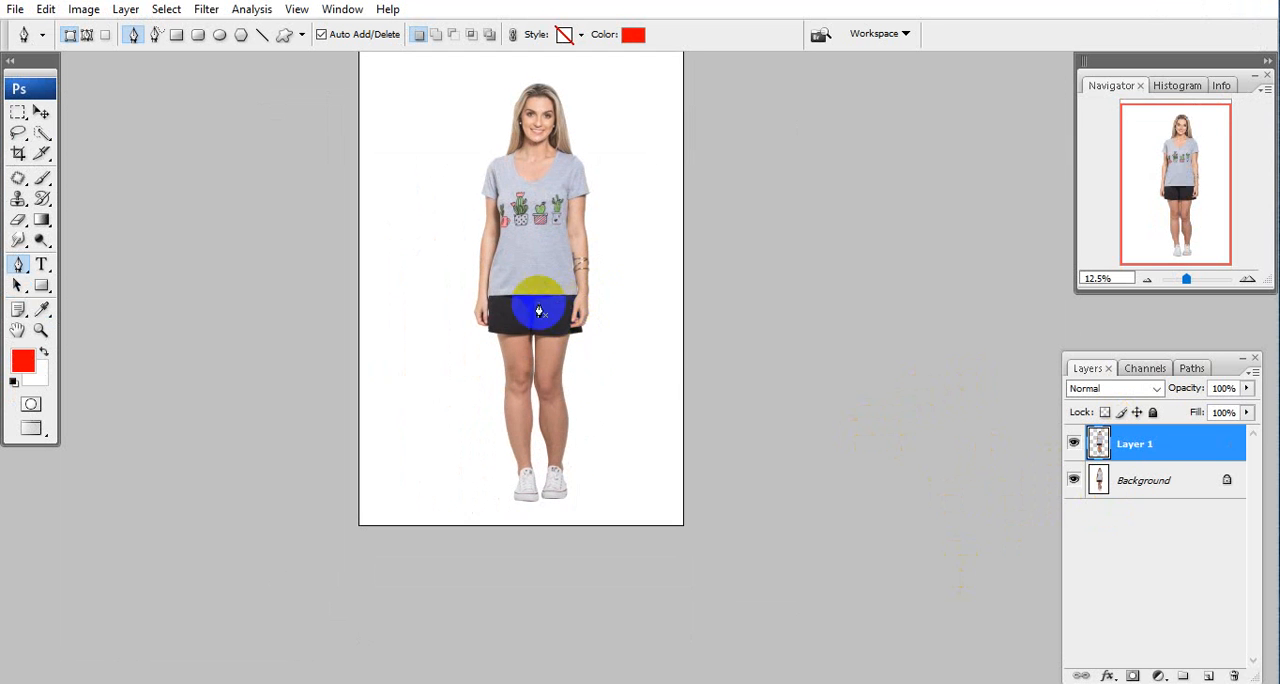
{"action": "left_click_drag", "start_coordinate": [429, 231], "coordinate": [466, 289]}
Hide and show the Background layer repeatedly to examine the woman's cutout on Layer 1.
{"action": "left_click", "coordinate": [1073, 481]}
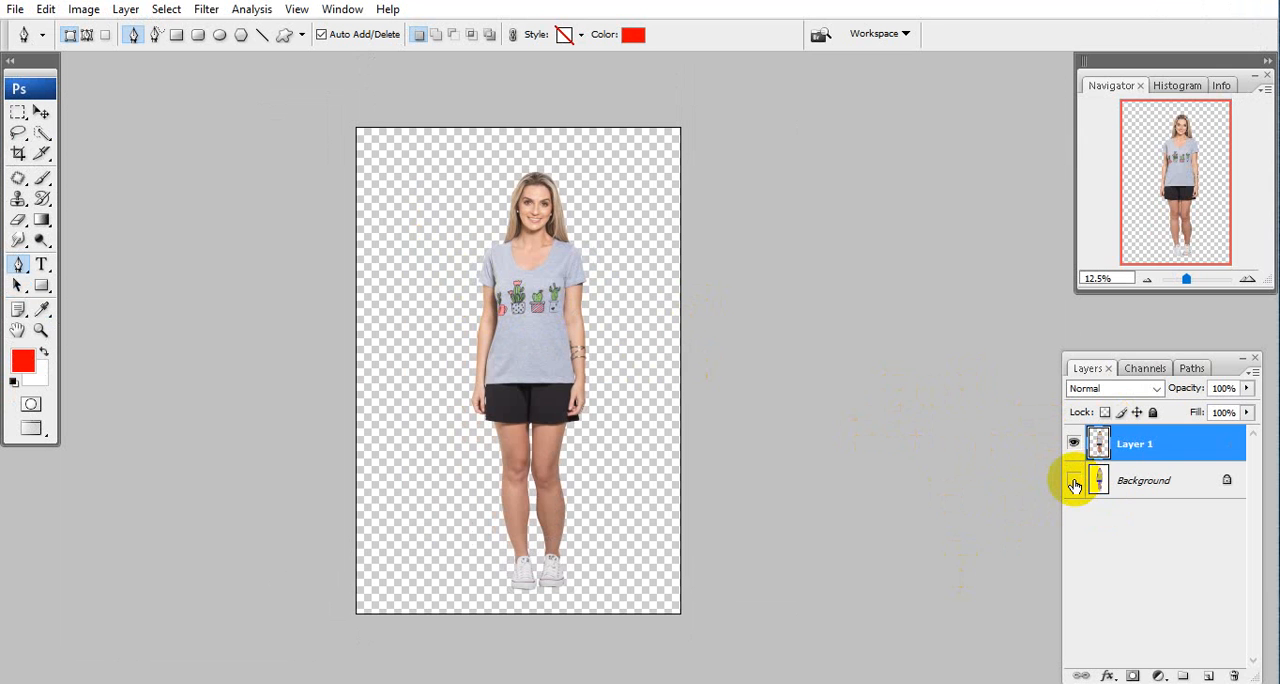
{"action": "left_click", "coordinate": [1074, 482]}
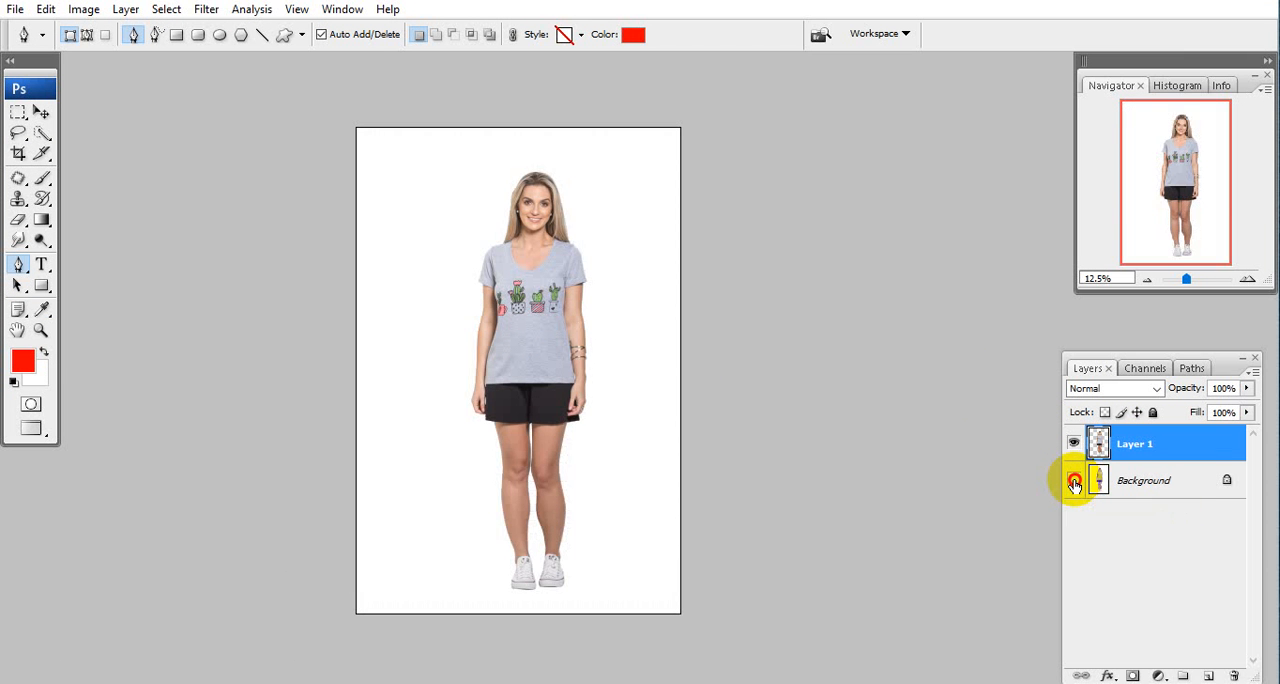
{"action": "left_click", "coordinate": [1074, 483]}
{"action": "left_click", "coordinate": [1074, 483]}
{"action": "left_click", "coordinate": [1074, 483]}
{"action": "left_click", "coordinate": [1074, 483]}
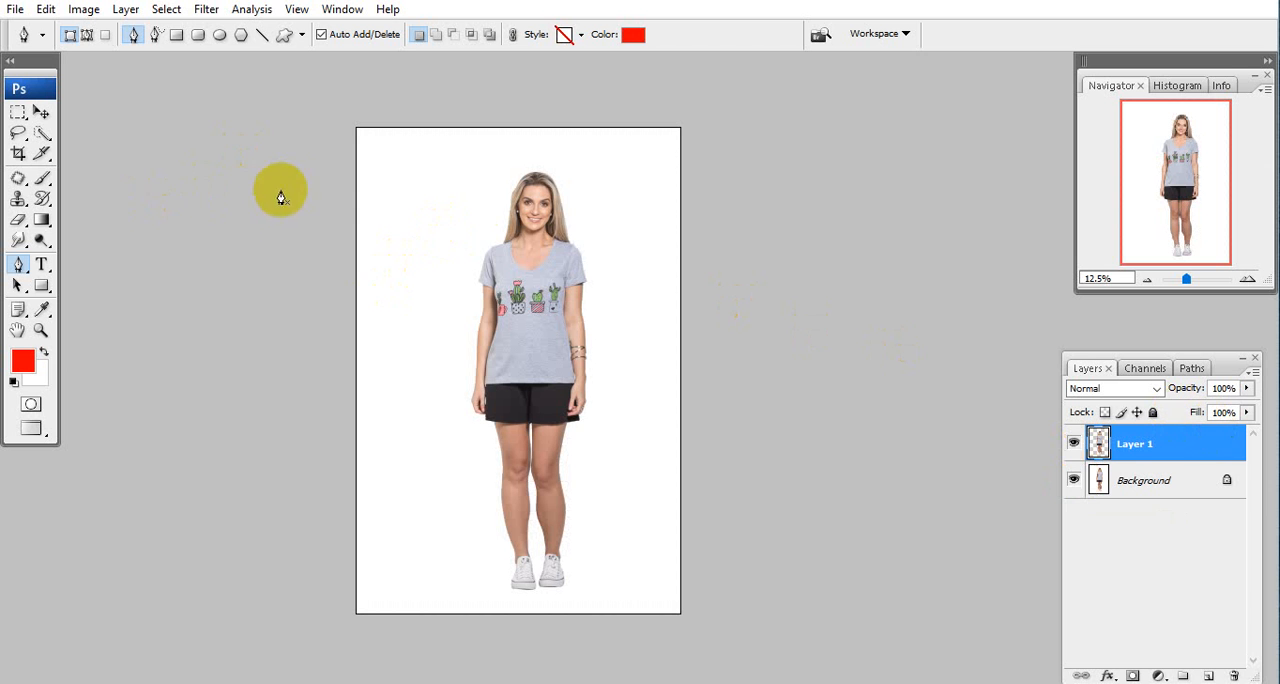
Add a drop shadow to Layer 1 with 90% opacity, offset 480 px at a 166° angle beside the woman.
{"action": "left_click", "coordinate": [1110, 676]}
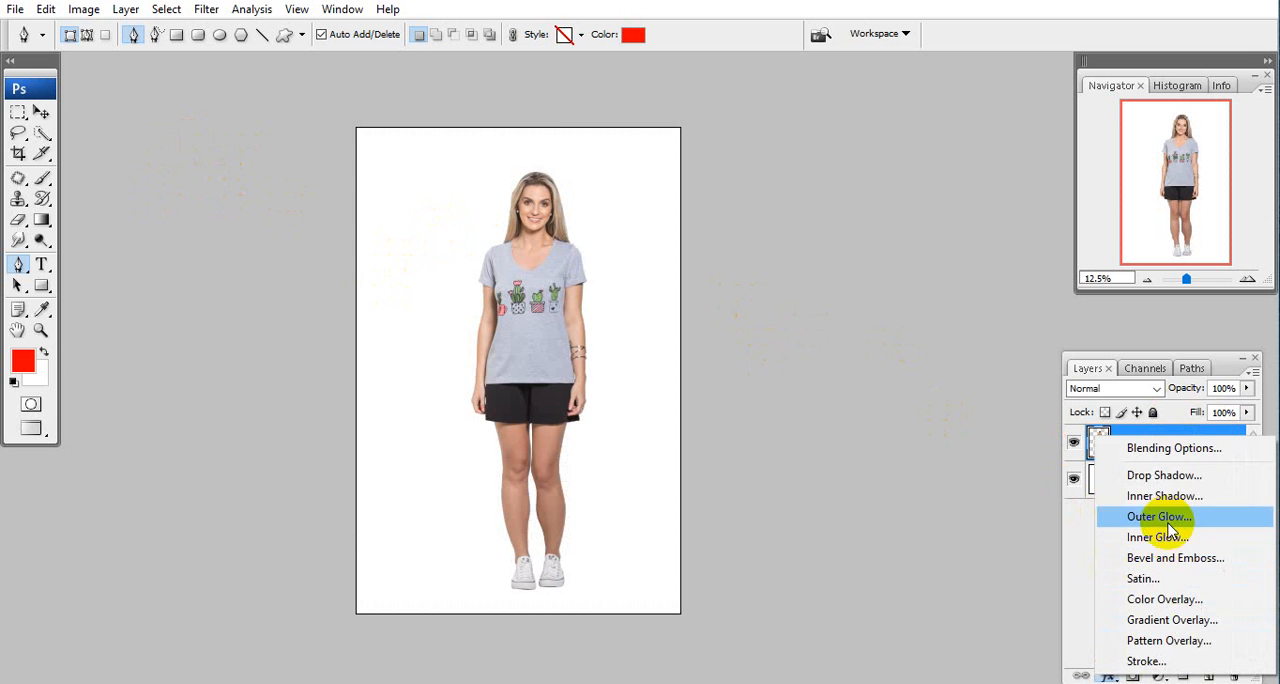
{"action": "left_click", "coordinate": [1164, 475]}
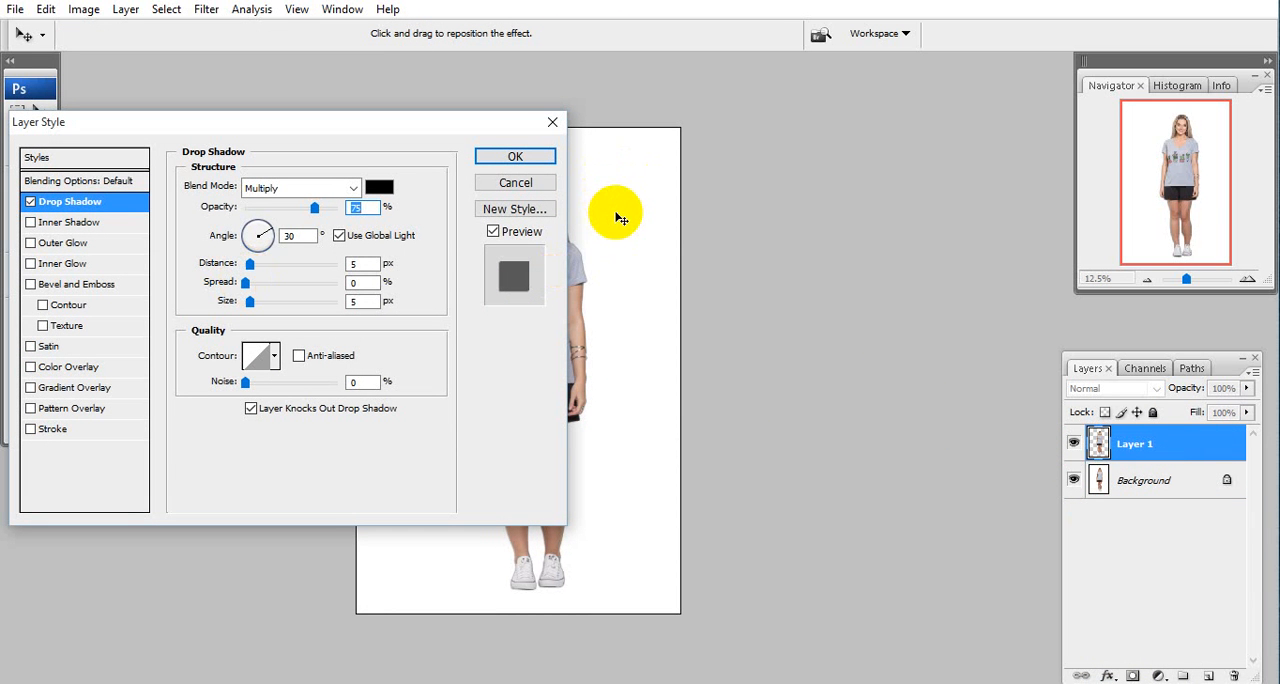
{"action": "left_click_drag", "start_coordinate": [616, 213], "coordinate": [776, 185]}
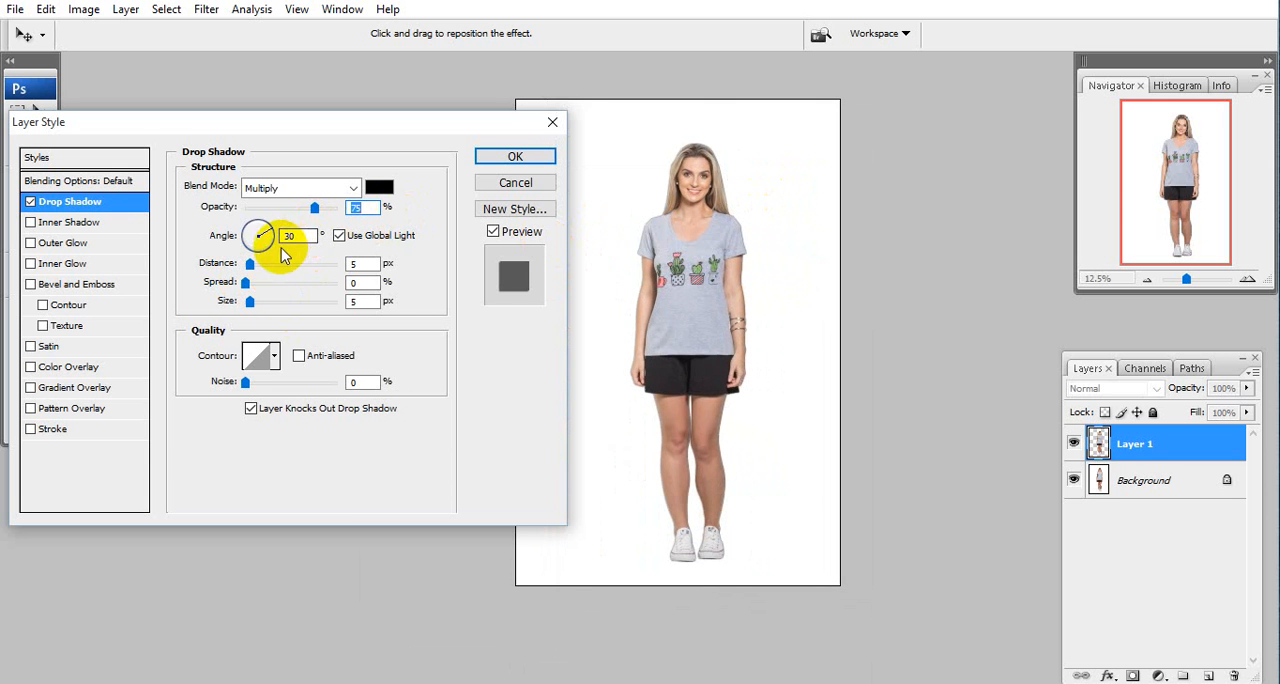
{"action": "mouse_move", "coordinate": [316, 208]}
{"action": "left_mouse_down"}
{"action": "mouse_move", "coordinate": [347, 222]}
{"action": "mouse_move", "coordinate": [328, 214]}
{"action": "left_mouse_up"}
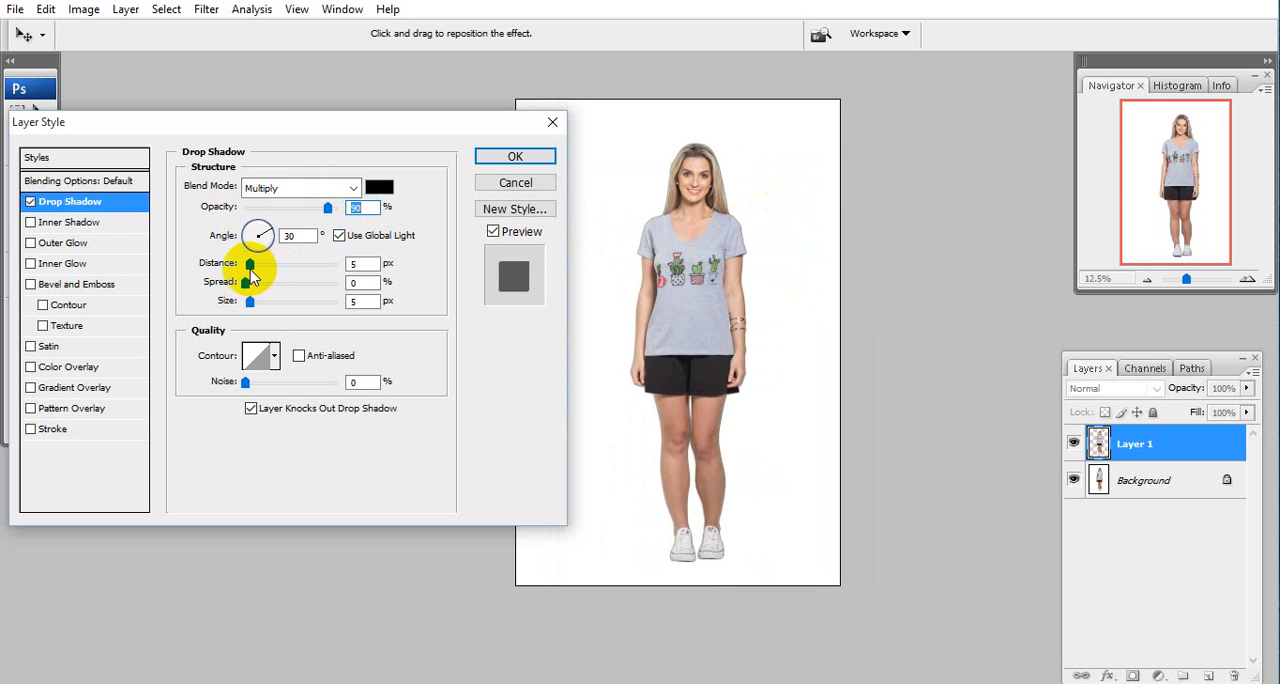
{"action": "left_click_drag", "start_coordinate": [252, 272], "coordinate": [277, 256]}
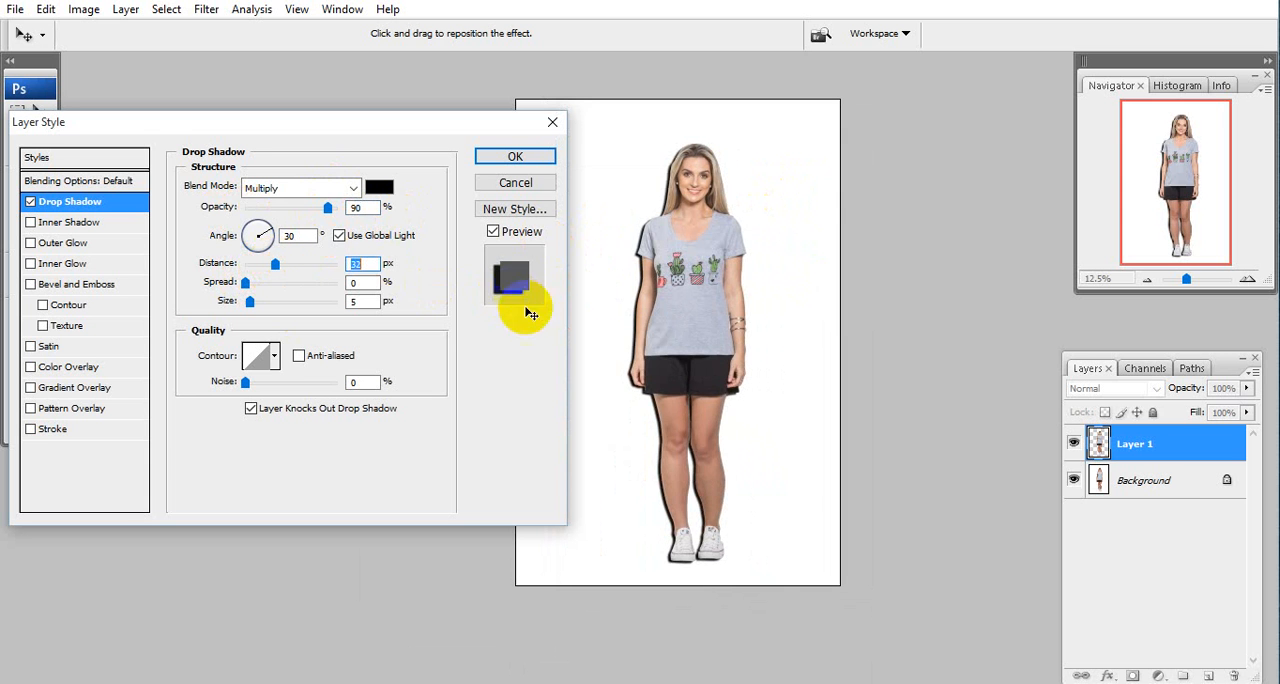
{"action": "left_click_drag", "start_coordinate": [670, 258], "coordinate": [730, 271]}
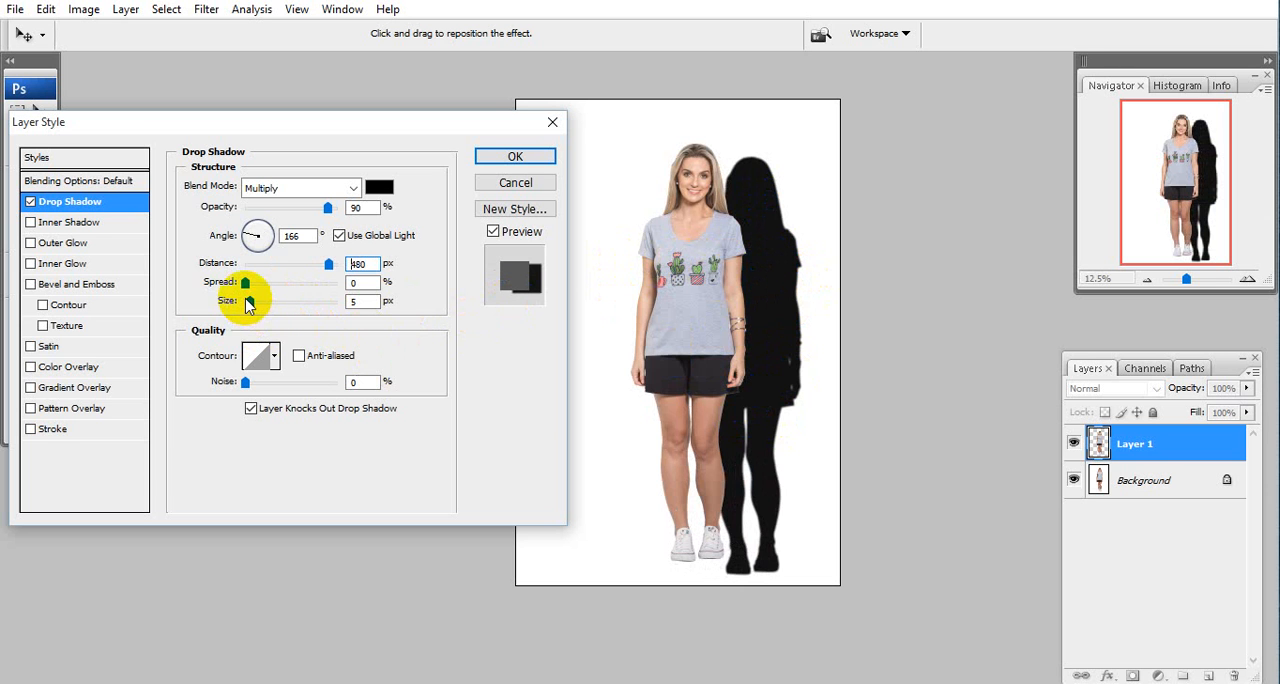
Soften the drop shadow to 76 px size and 72% opacity, raise its spread slightly, and apply the layer style.
{"action": "left_click_drag", "start_coordinate": [249, 302], "coordinate": [299, 308]}
{"action": "left_click_drag", "start_coordinate": [327, 207], "coordinate": [309, 218]}
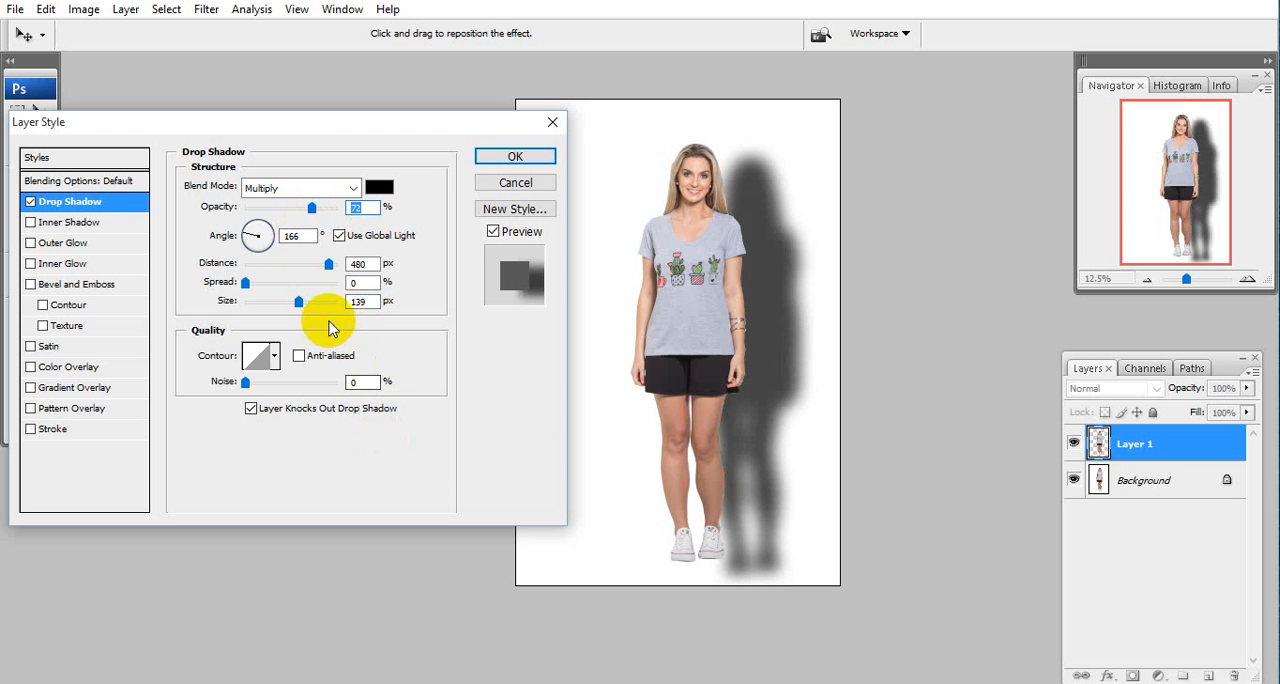
{"action": "left_click_drag", "start_coordinate": [302, 310], "coordinate": [286, 314]}
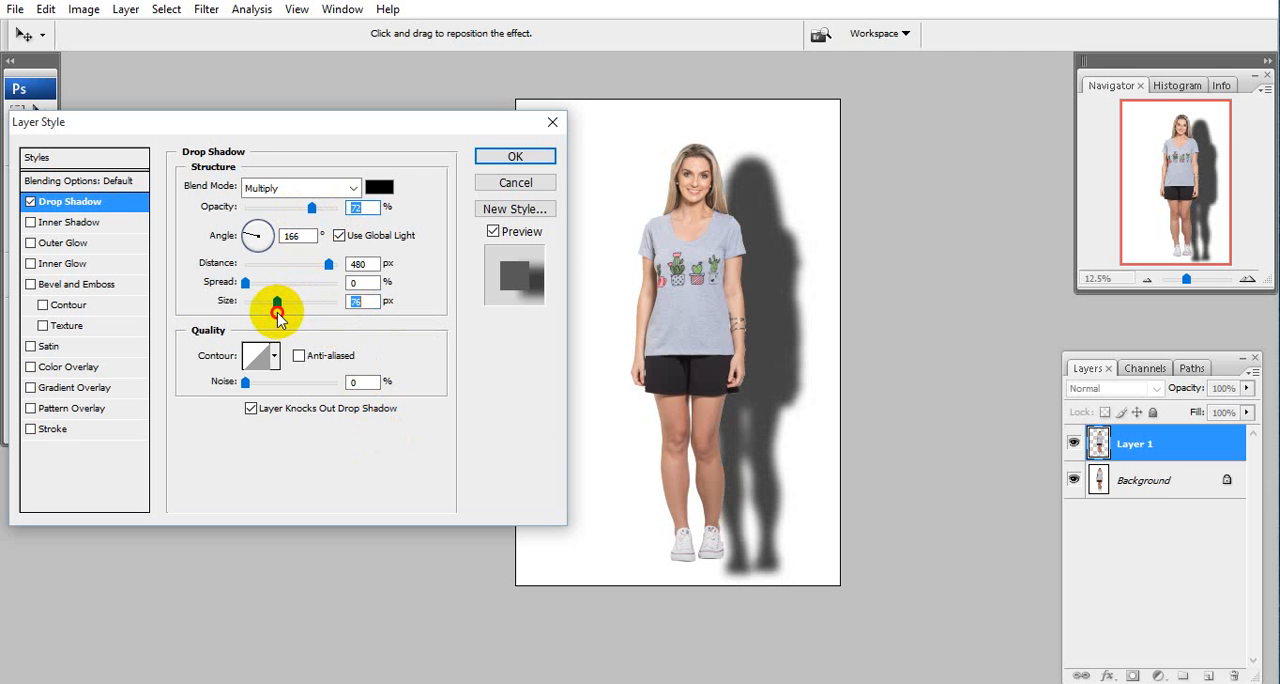
{"action": "left_click", "coordinate": [245, 284]}
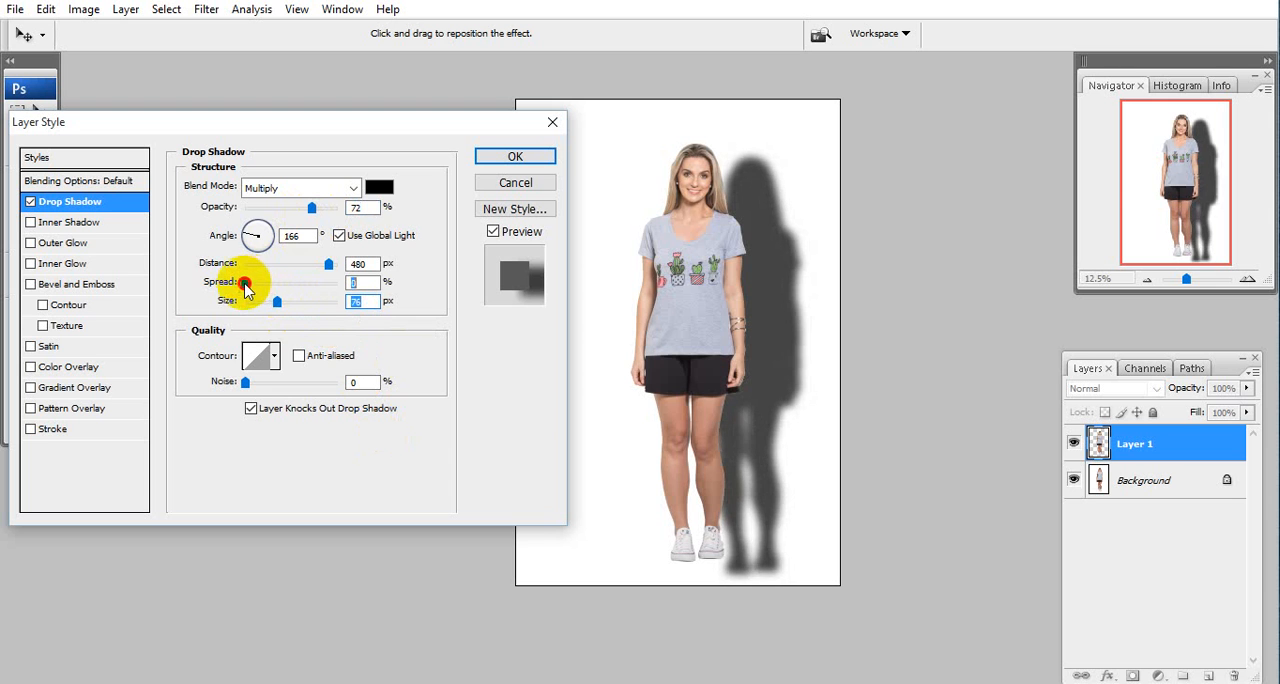
{"action": "mouse_move", "coordinate": [245, 284]}
{"action": "left_mouse_down"}
{"action": "mouse_move", "coordinate": [286, 290]}
{"action": "mouse_move", "coordinate": [256, 292]}
{"action": "left_mouse_up"}
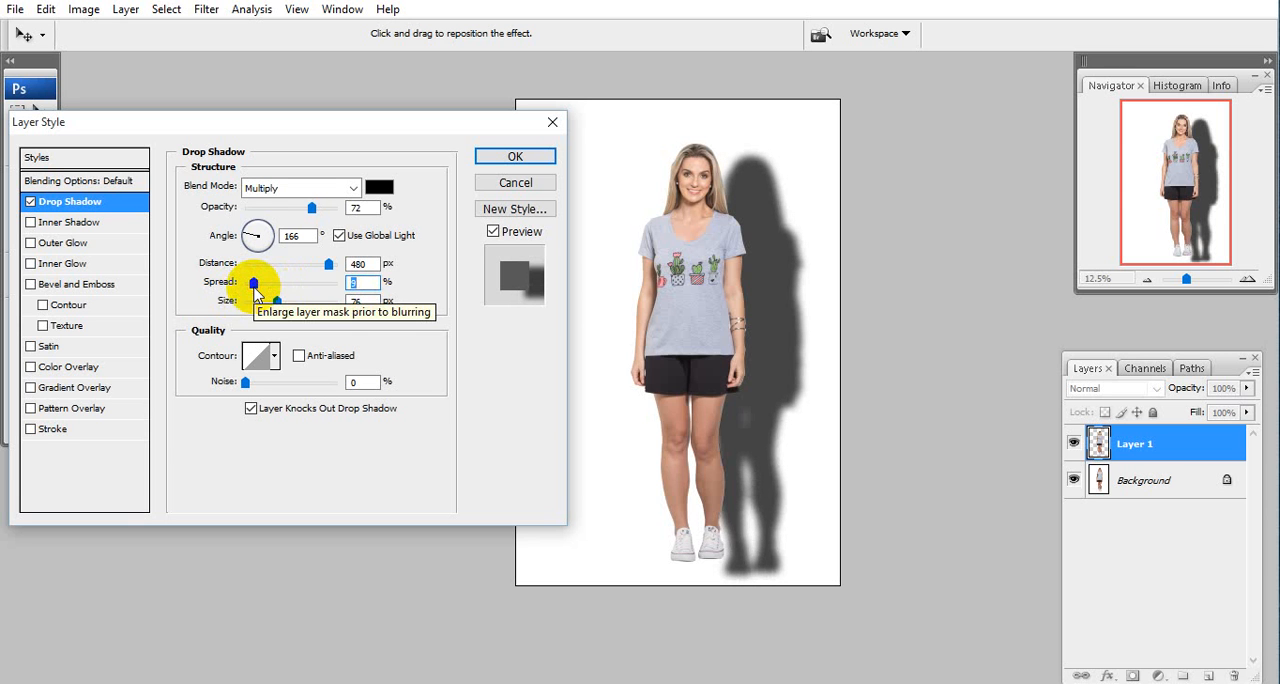
{"action": "left_click", "coordinate": [515, 158]}
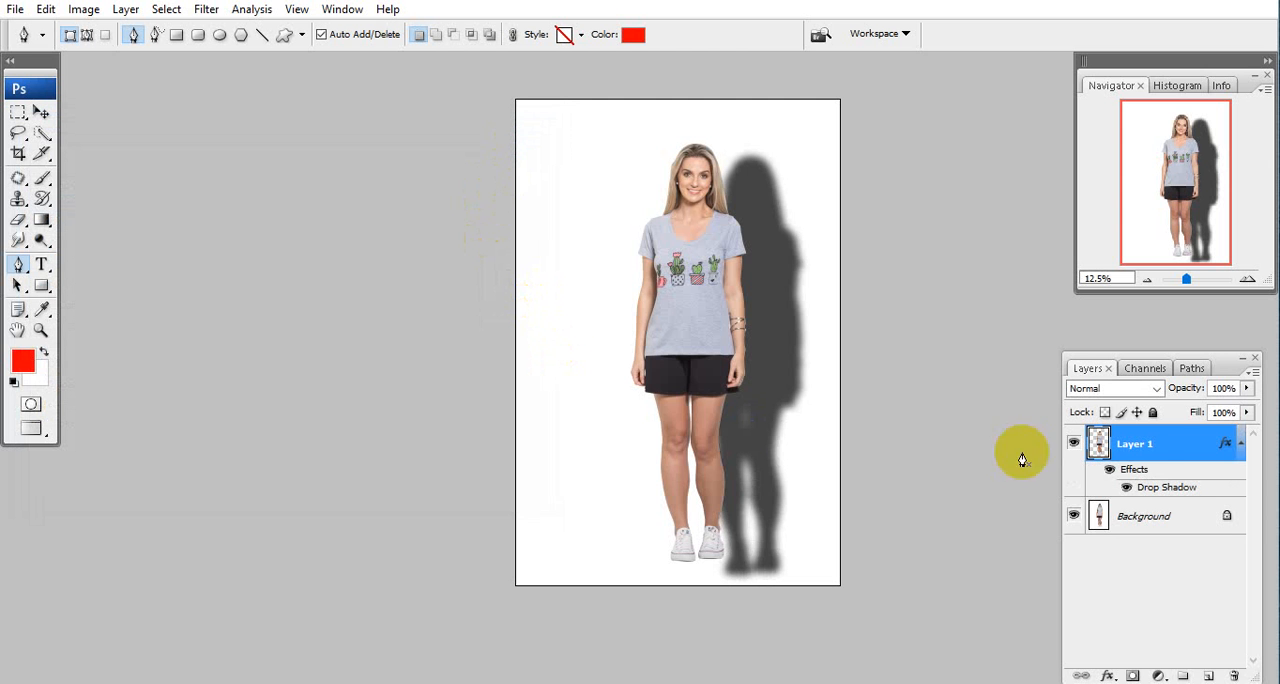
Convert Layer 1's drop shadow effect into its own separate layer.
{"action": "right_click", "coordinate": [1148, 492]}
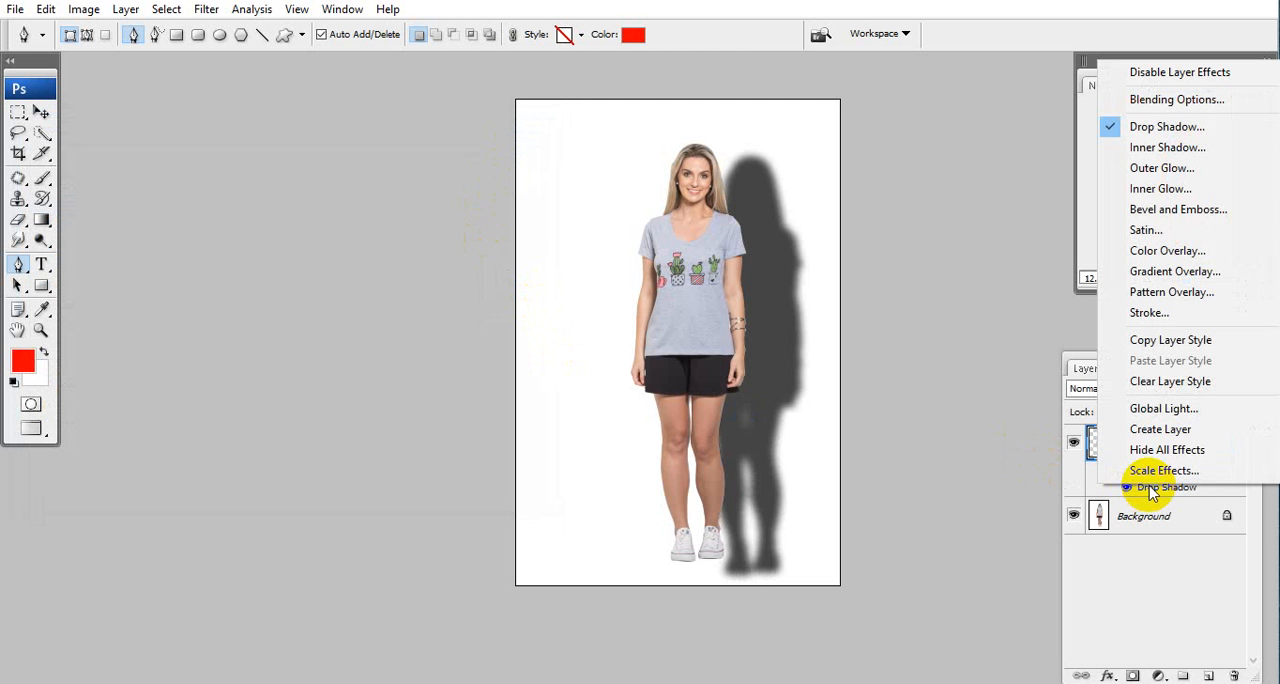
{"action": "left_click", "coordinate": [1176, 438]}
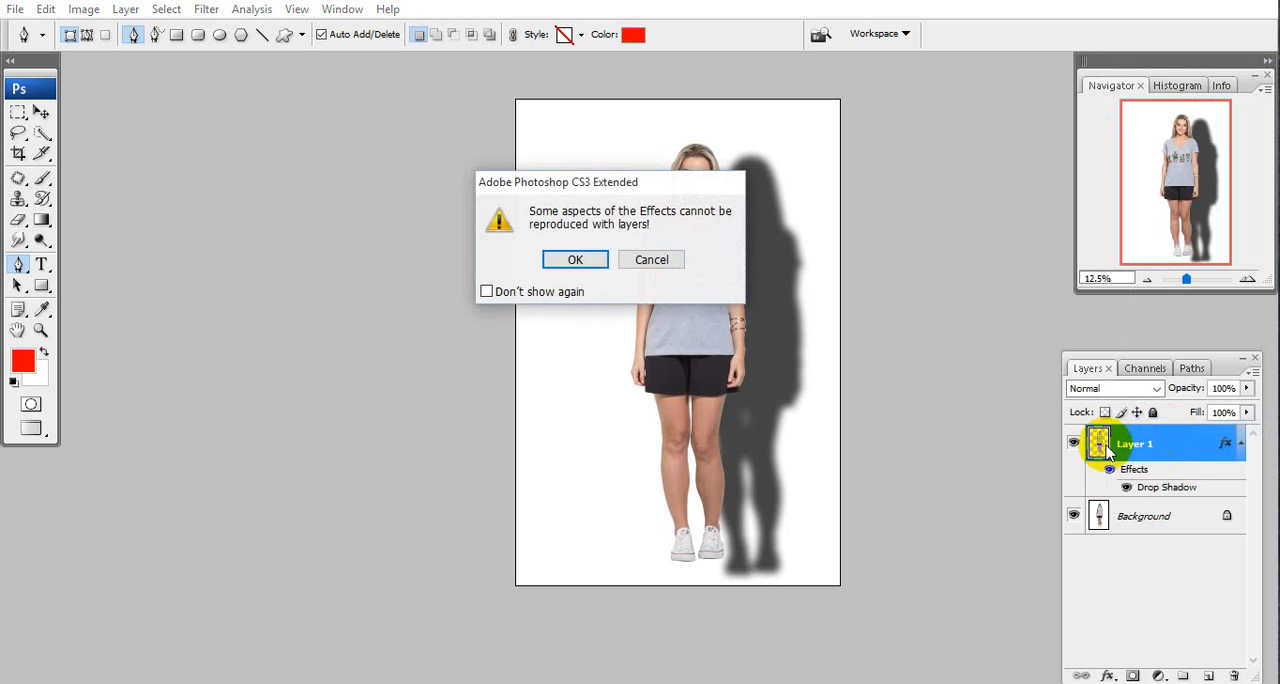
{"action": "left_click", "coordinate": [568, 261]}
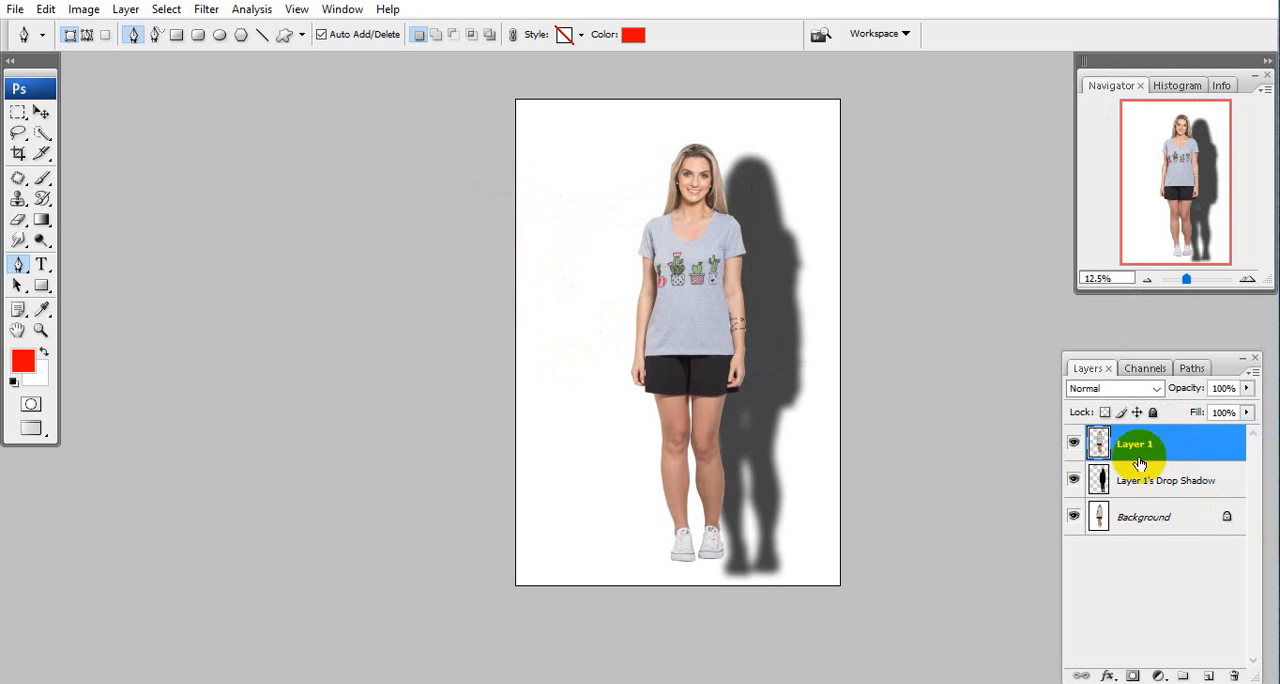
Toggle the visibility of the drop shadow layer and Layer 1 to check that woman and shadow are separate.
{"action": "left_click", "coordinate": [1074, 481]}
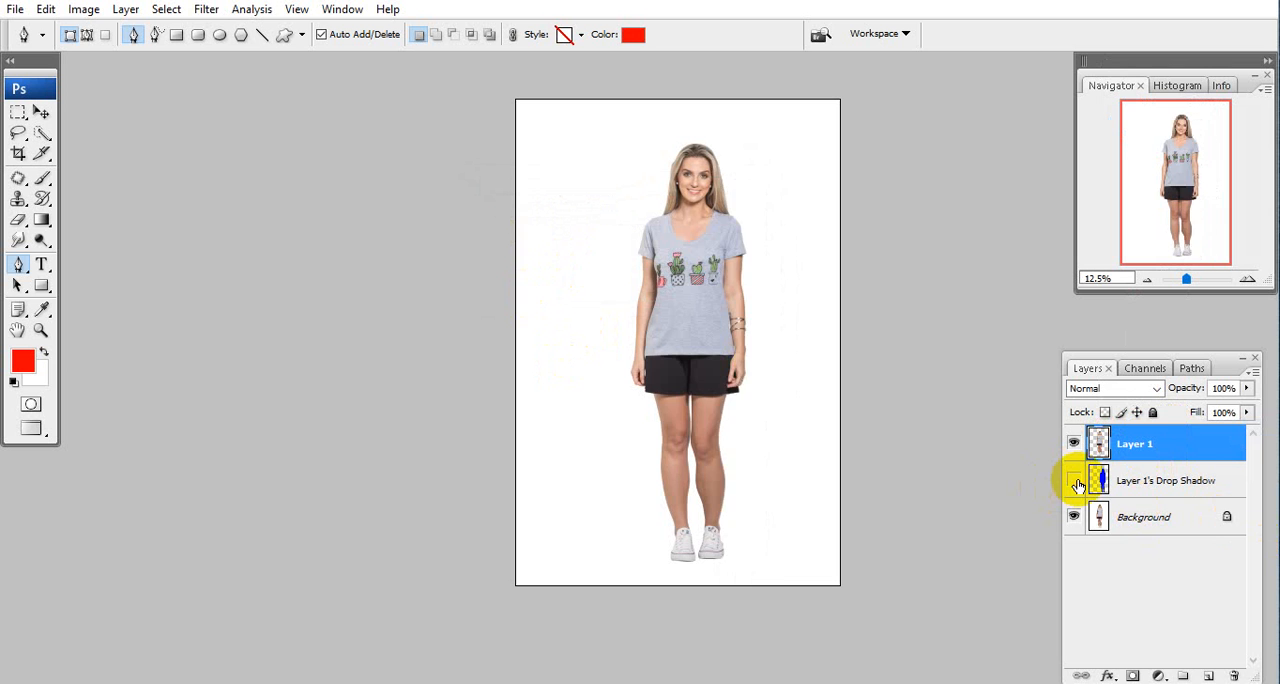
{"action": "left_click", "coordinate": [1074, 481]}
{"action": "left_click", "coordinate": [1074, 481]}
{"action": "left_click", "coordinate": [1074, 481]}
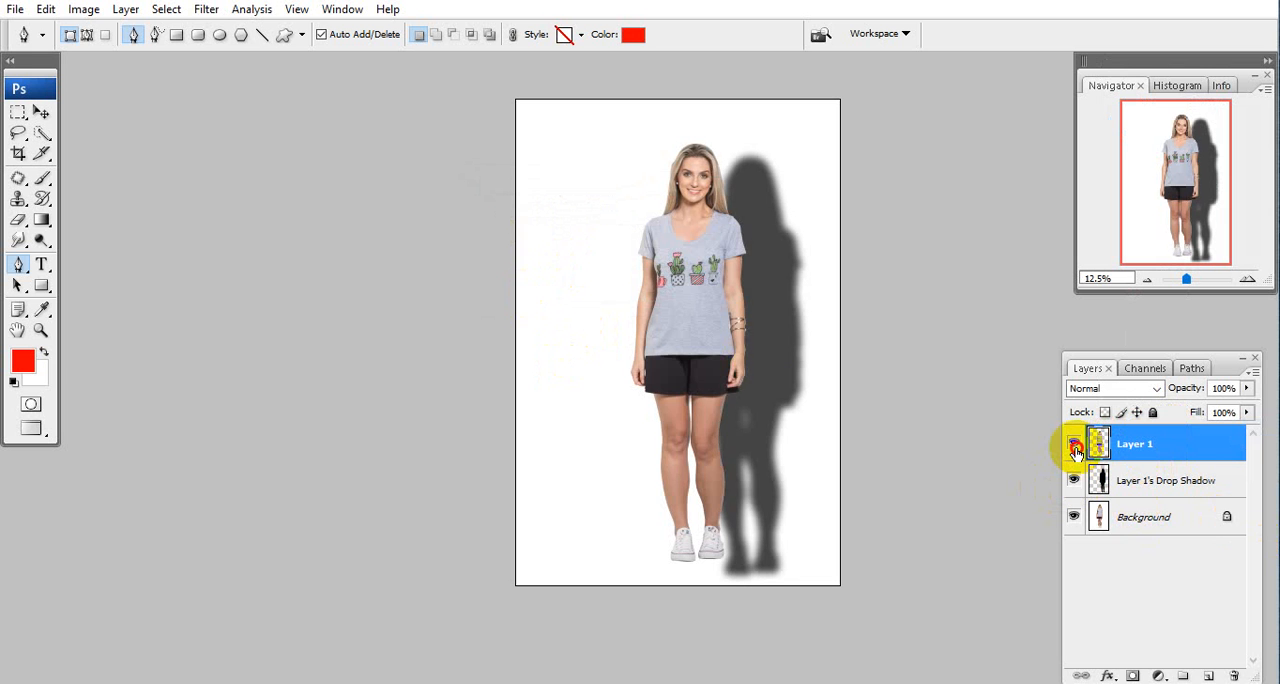
{"action": "left_click", "coordinate": [1074, 444]}
{"action": "left_click", "coordinate": [1074, 444]}
{"action": "left_click", "coordinate": [1074, 444]}
{"action": "left_click", "coordinate": [1074, 444]}
{"action": "left_click", "coordinate": [1074, 444]}
{"action": "left_click", "coordinate": [1074, 444]}
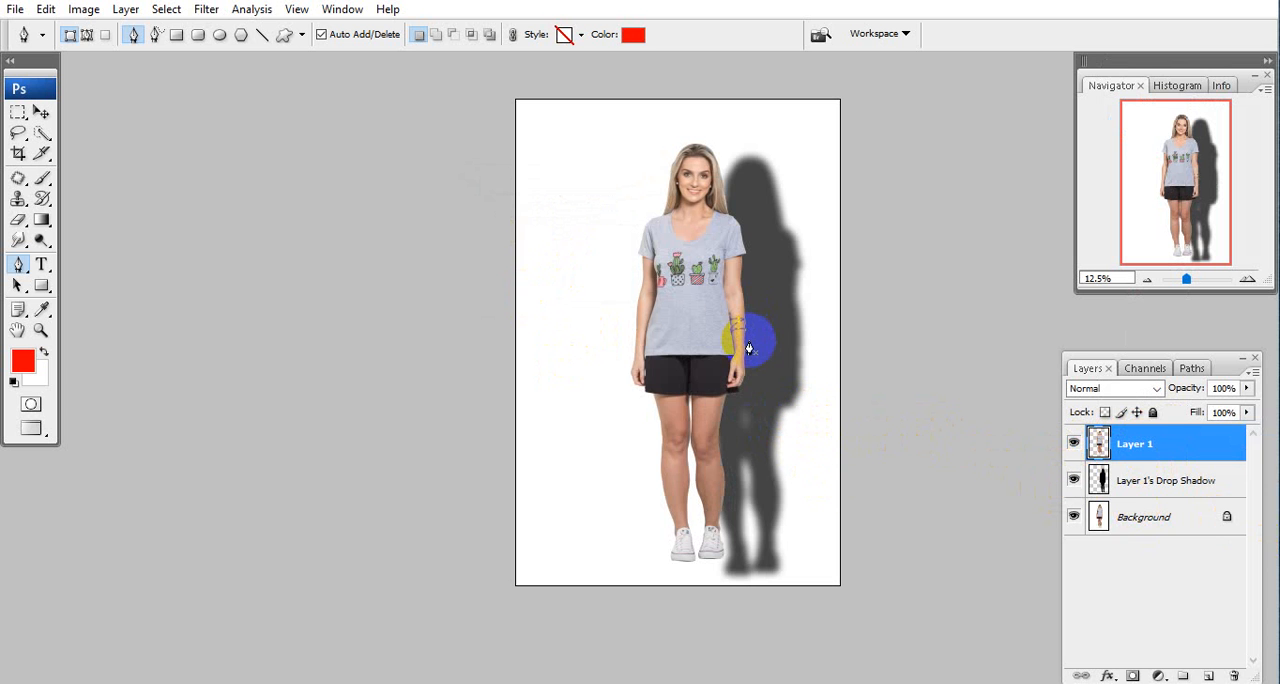
Start a free transform on the drop shadow layer and move the shadow directly behind the woman.
{"action": "left_click", "coordinate": [1119, 490]}
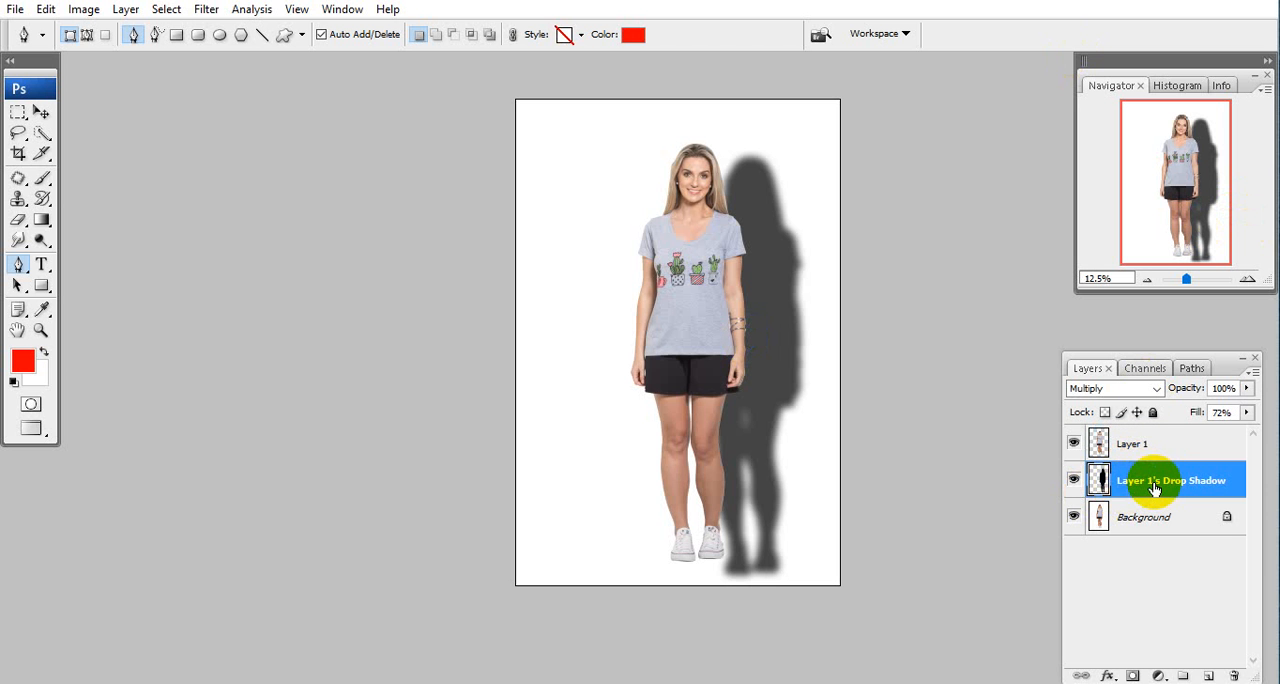
{"action": "key", "text": "ctrl+t"}
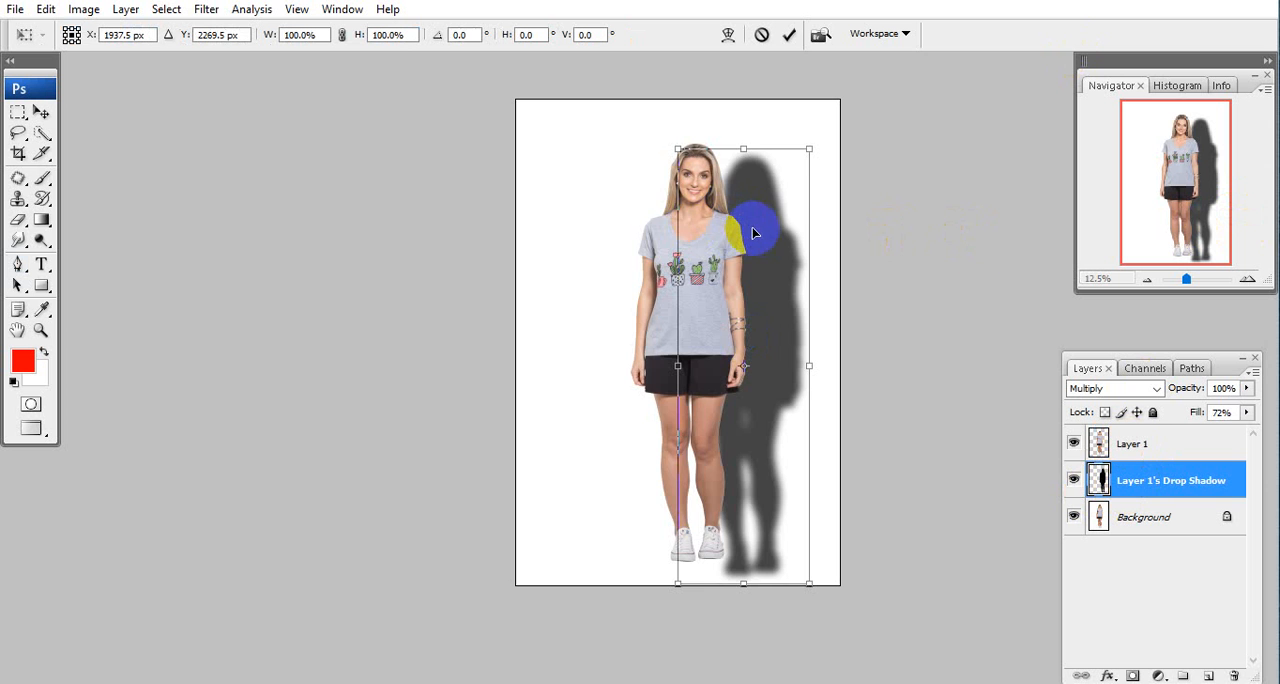
{"action": "left_click_drag", "start_coordinate": [758, 222], "coordinate": [700, 206]}
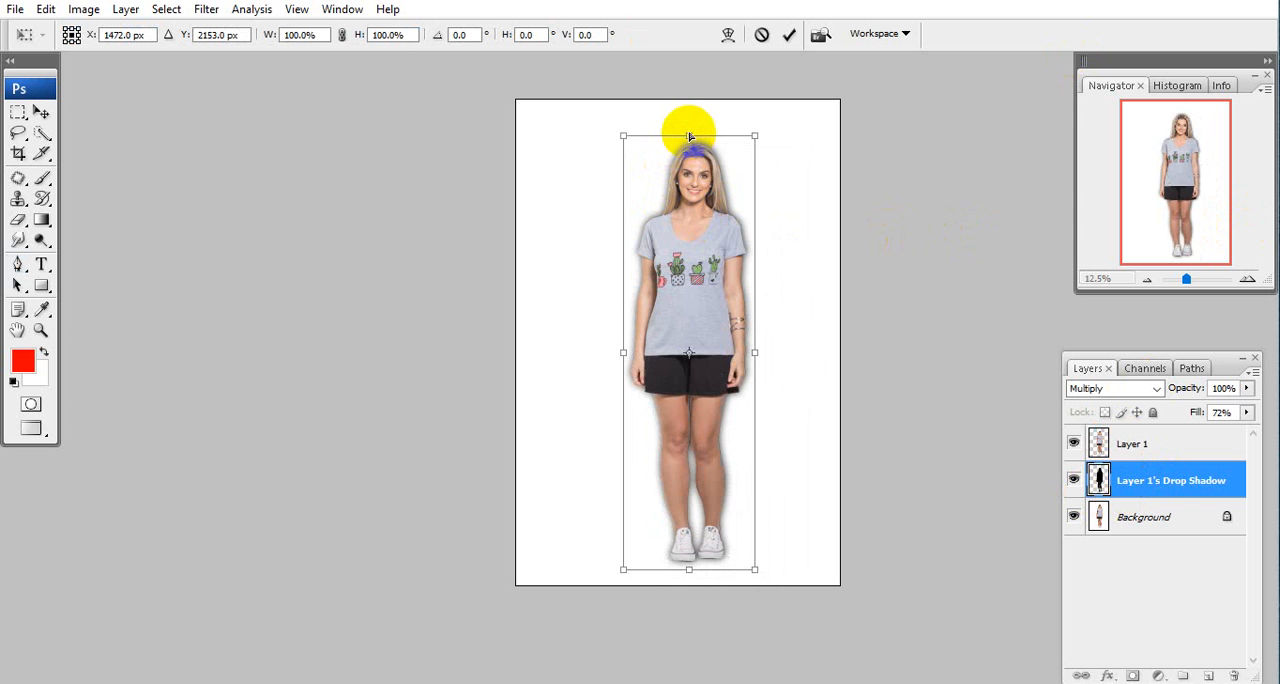
Flatten the shadow to about 25% height and skew it about 56° horizontally so it falls on the ground to the image's left.
{"action": "left_click_drag", "start_coordinate": [689, 135], "coordinate": [829, 452]}
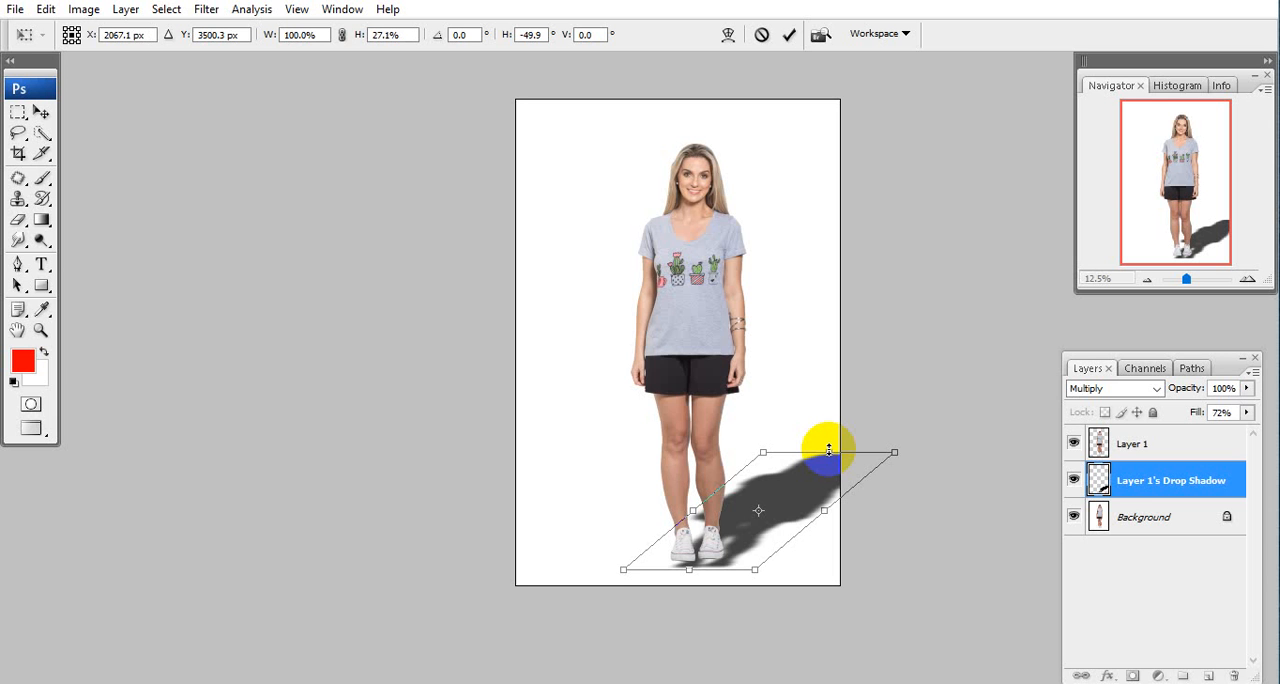
{"action": "left_click_drag", "start_coordinate": [829, 455], "coordinate": [535, 466]}
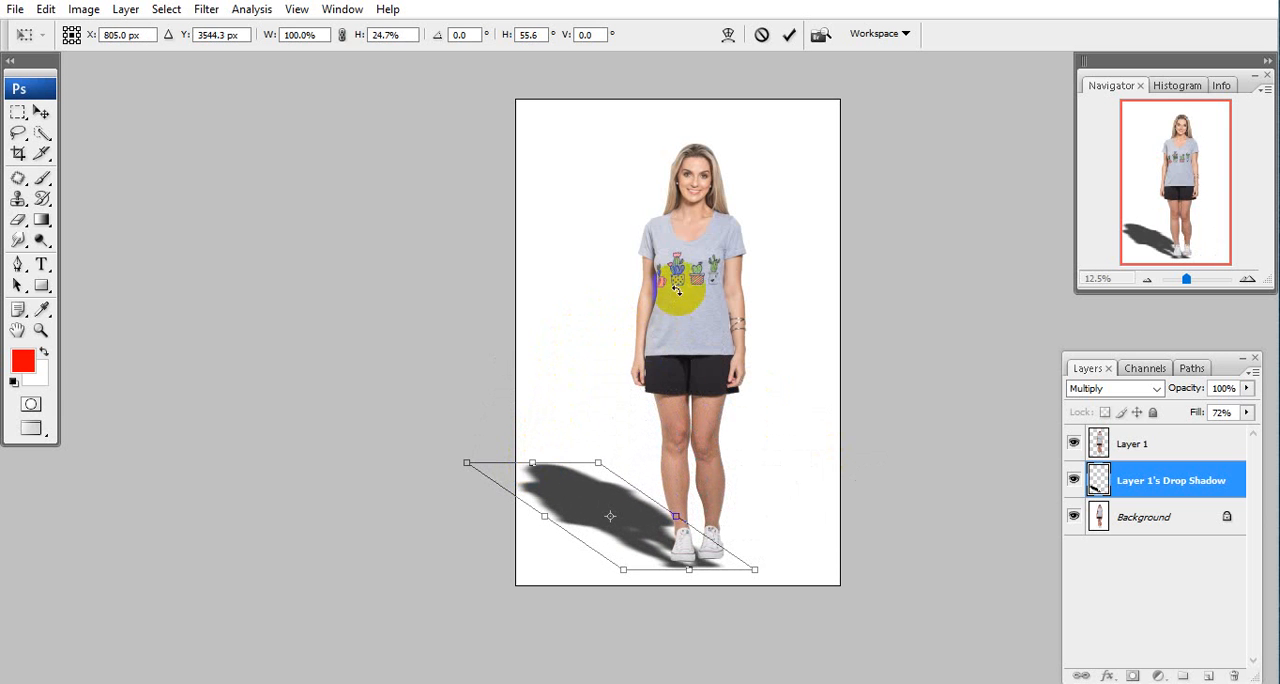
Switch the transform to Warp and bend the shadow's lower edge up to meet the sole of the right-hand shoe.
{"action": "left_click_drag", "start_coordinate": [704, 632], "coordinate": [604, 511]}
{"action": "scroll", "coordinate": [620, 487], "scroll_direction": "up", "scroll_amount": 6}
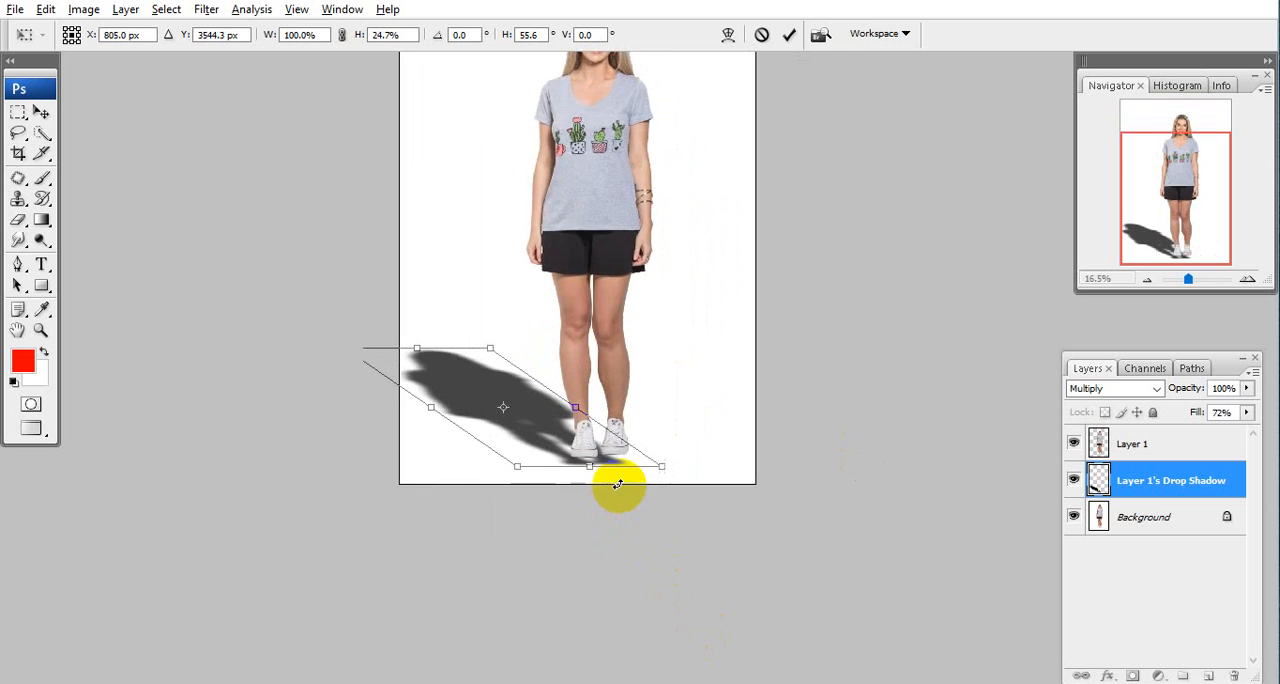
{"action": "scroll", "coordinate": [620, 490], "scroll_direction": "up", "scroll_amount": 4}
{"action": "left_click_drag", "start_coordinate": [723, 535], "coordinate": [689, 295]}
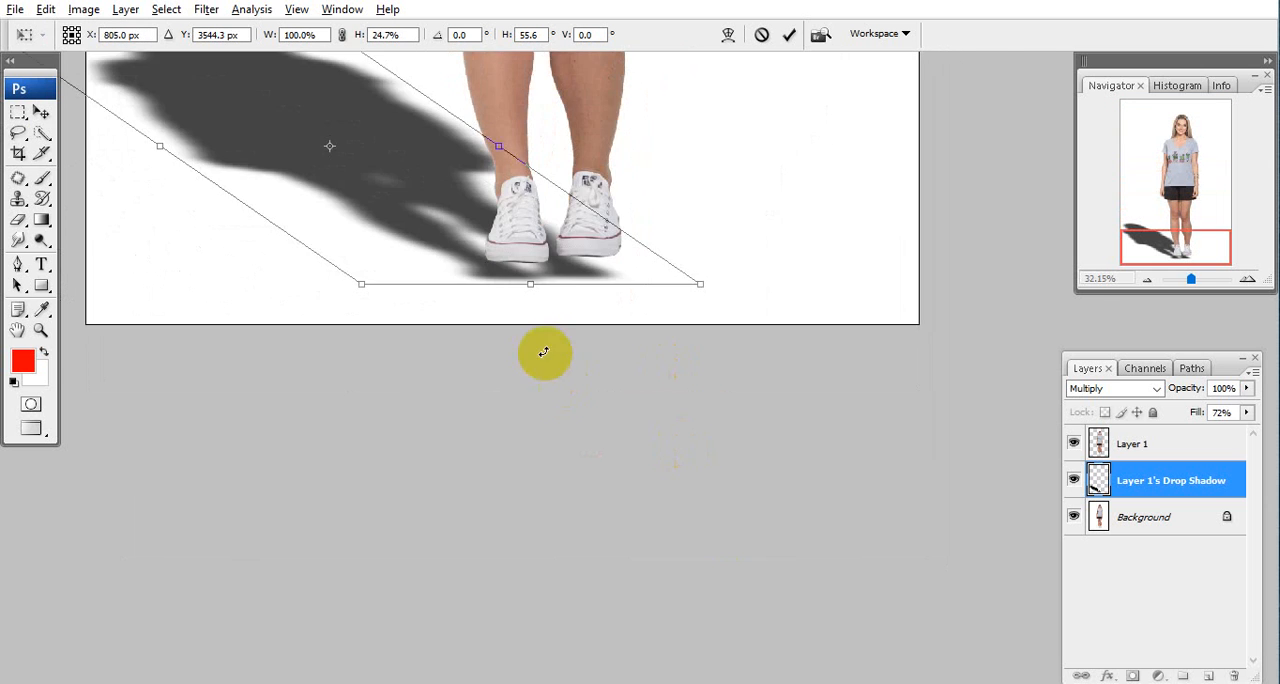
{"action": "scroll", "coordinate": [541, 349], "scroll_direction": "up", "scroll_amount": 4}
{"action": "scroll", "coordinate": [540, 349], "scroll_direction": "up", "scroll_amount": 3}
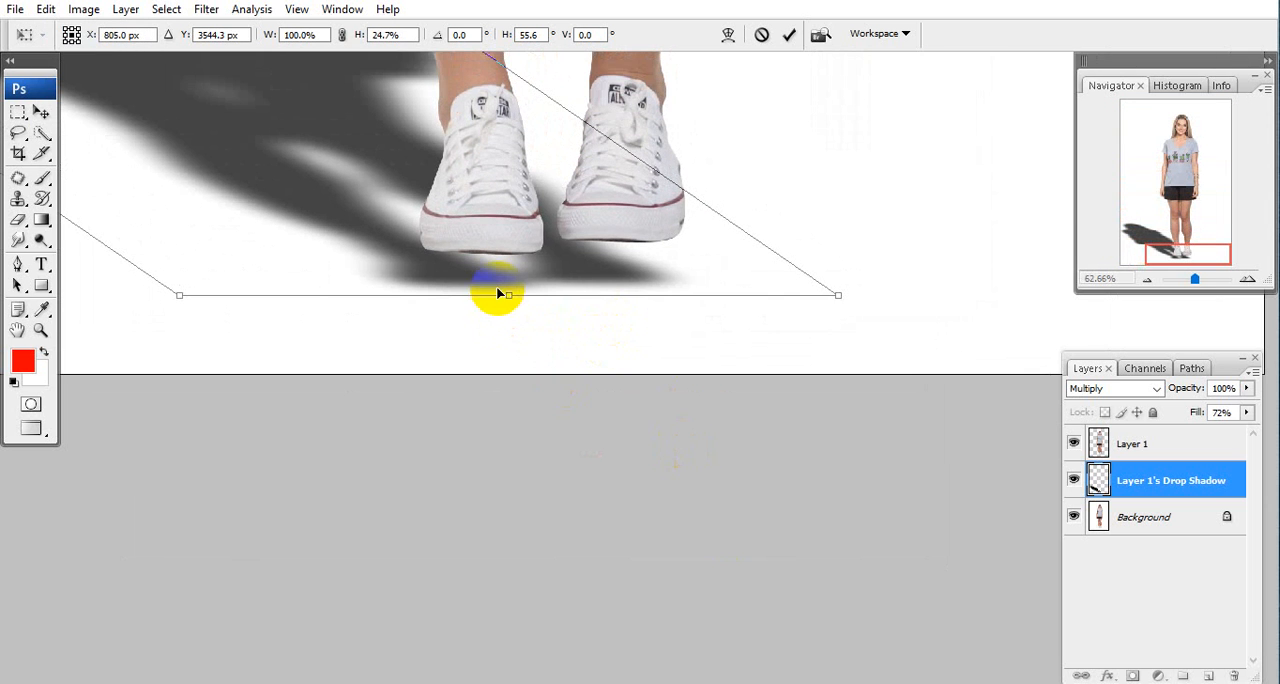
{"action": "mouse_move", "coordinate": [742, 205]}
{"action": "left_mouse_down"}
{"action": "mouse_move", "coordinate": [712, 303]}
{"action": "mouse_move", "coordinate": [720, 345]}
{"action": "left_mouse_up"}
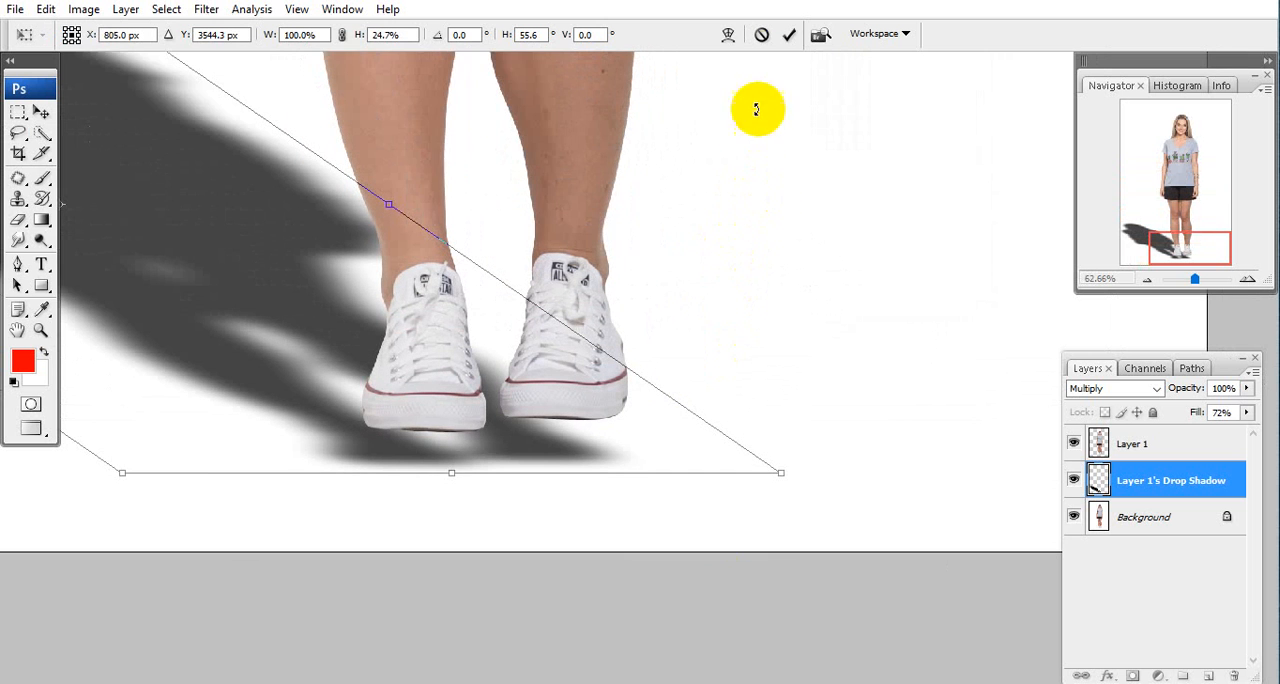
{"action": "left_click", "coordinate": [729, 35]}
{"action": "scroll", "coordinate": [737, 323], "scroll_direction": "down", "scroll_amount": 5}
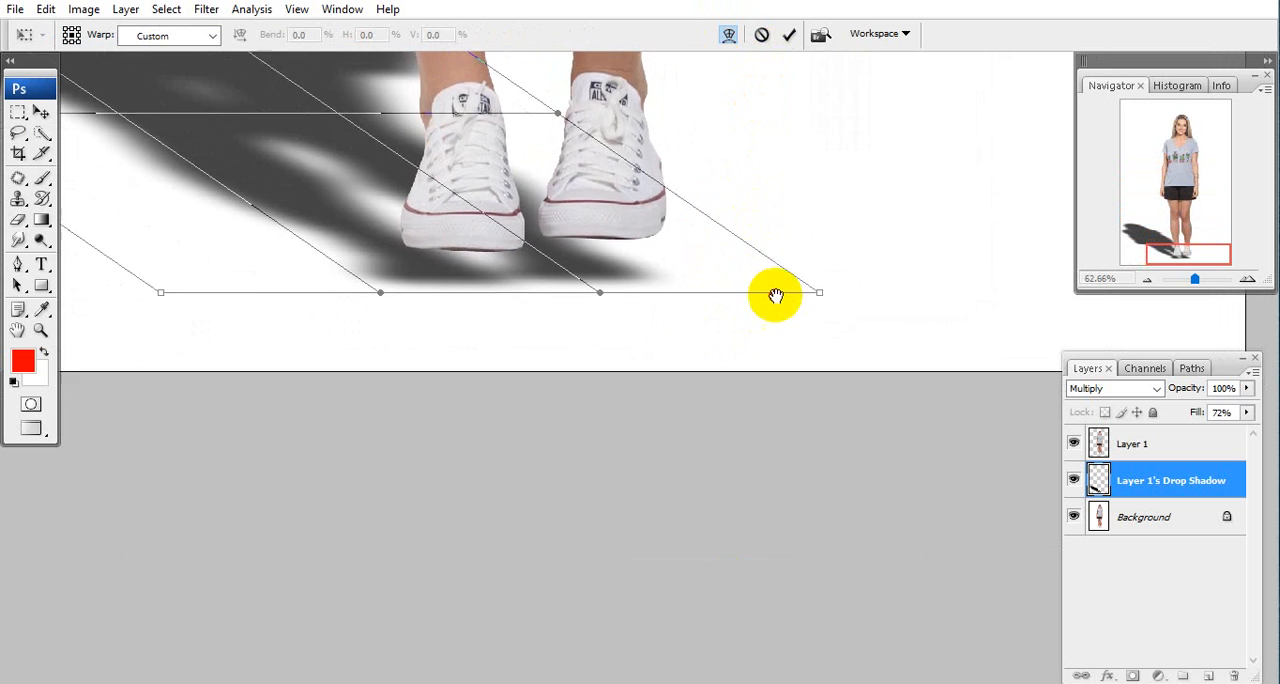
{"action": "left_click_drag", "start_coordinate": [600, 288], "coordinate": [614, 186]}
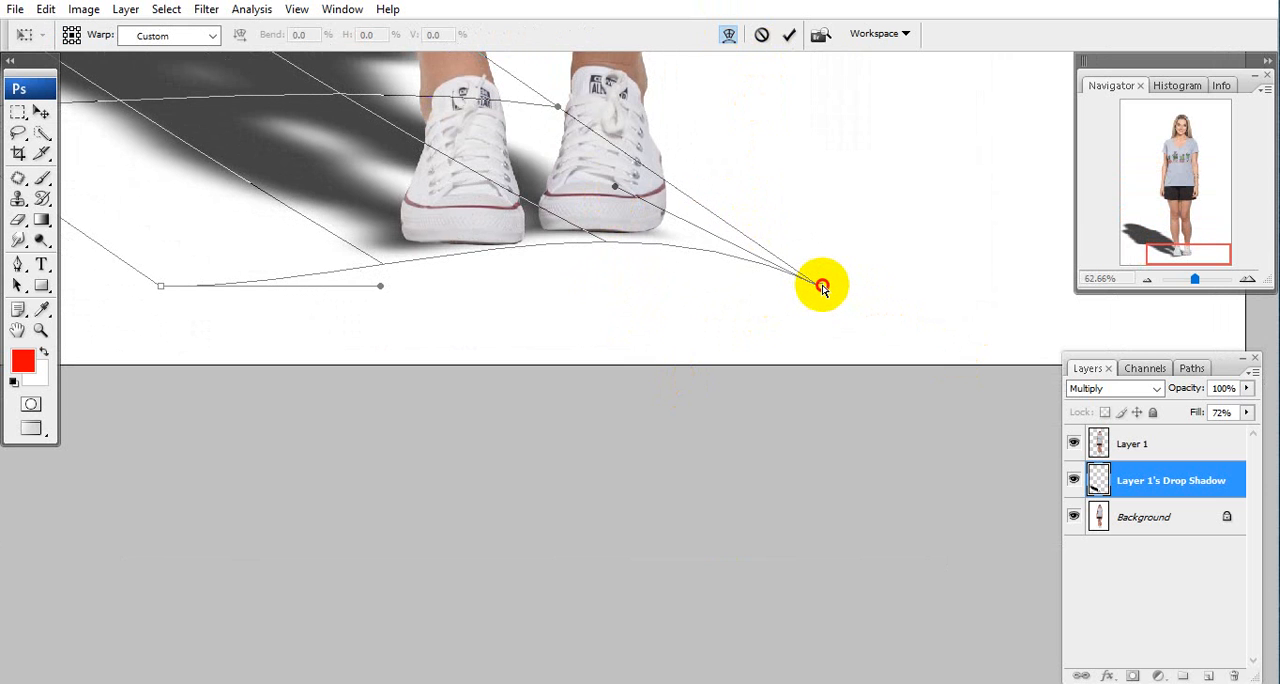
{"action": "left_click_drag", "start_coordinate": [822, 288], "coordinate": [794, 274]}
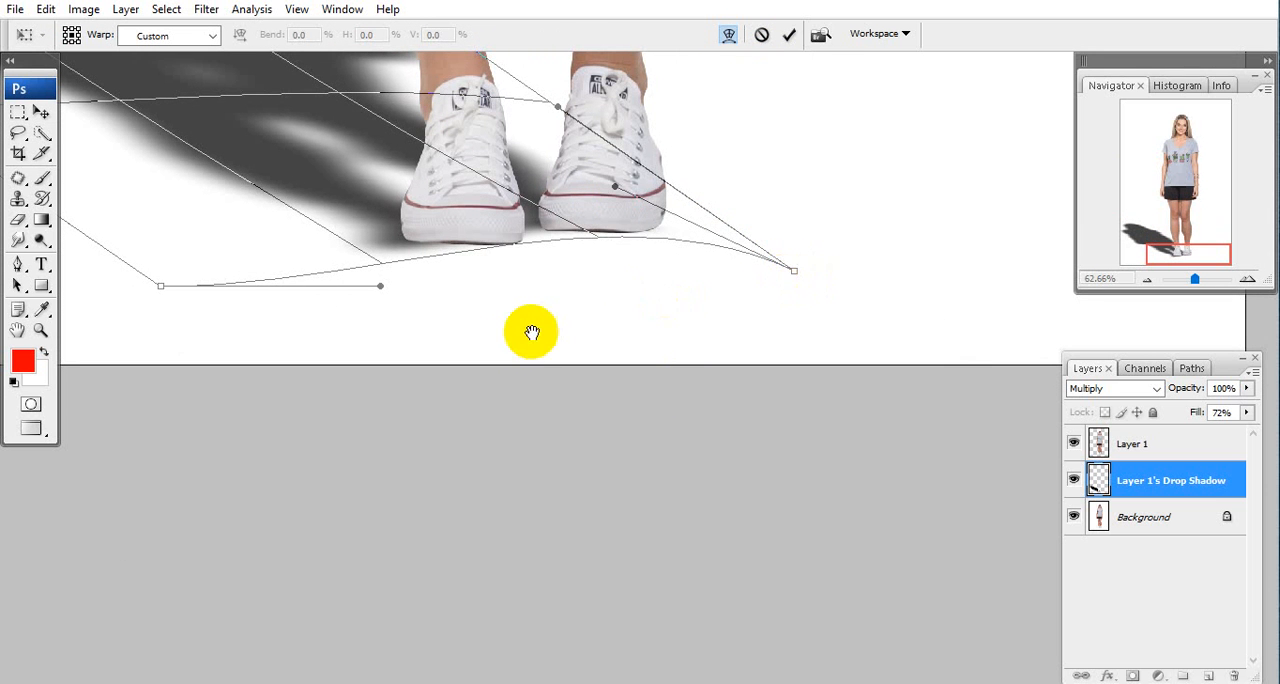
Warp the shadow's lower edge up to the sole of the left-hand shoe and apply the transformation.
{"action": "left_click_drag", "start_coordinate": [474, 315], "coordinate": [561, 379]}
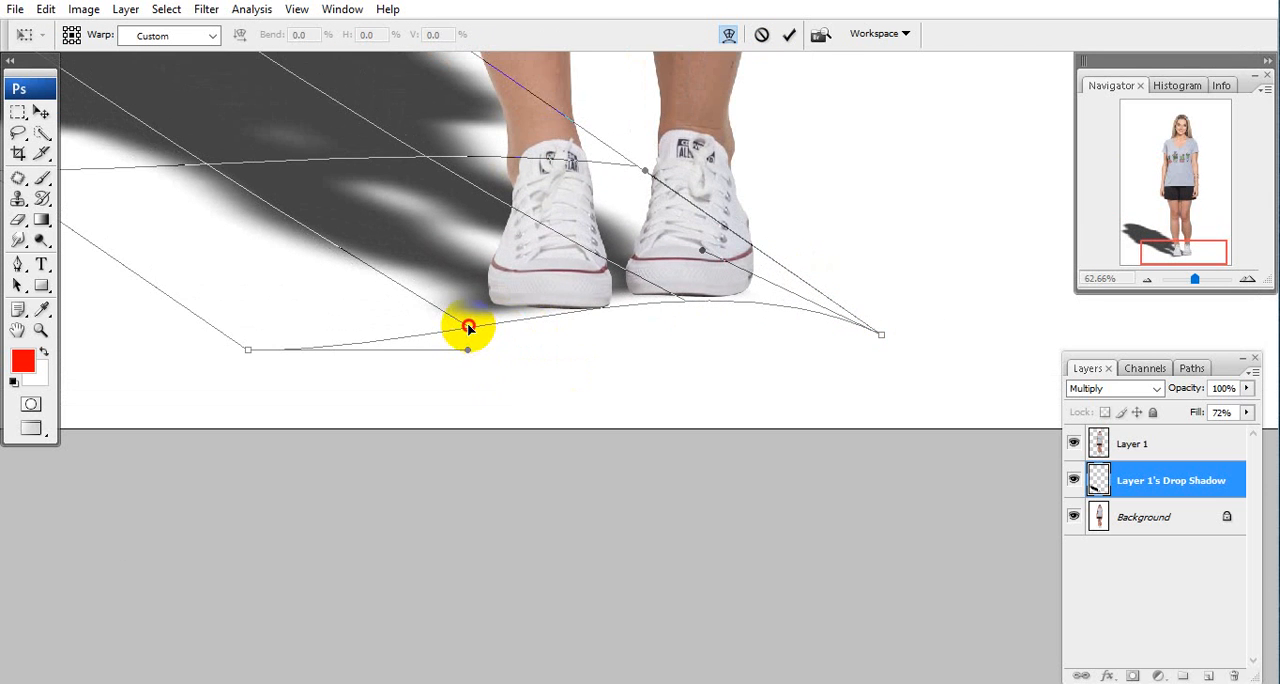
{"action": "left_click_drag", "start_coordinate": [468, 327], "coordinate": [506, 322]}
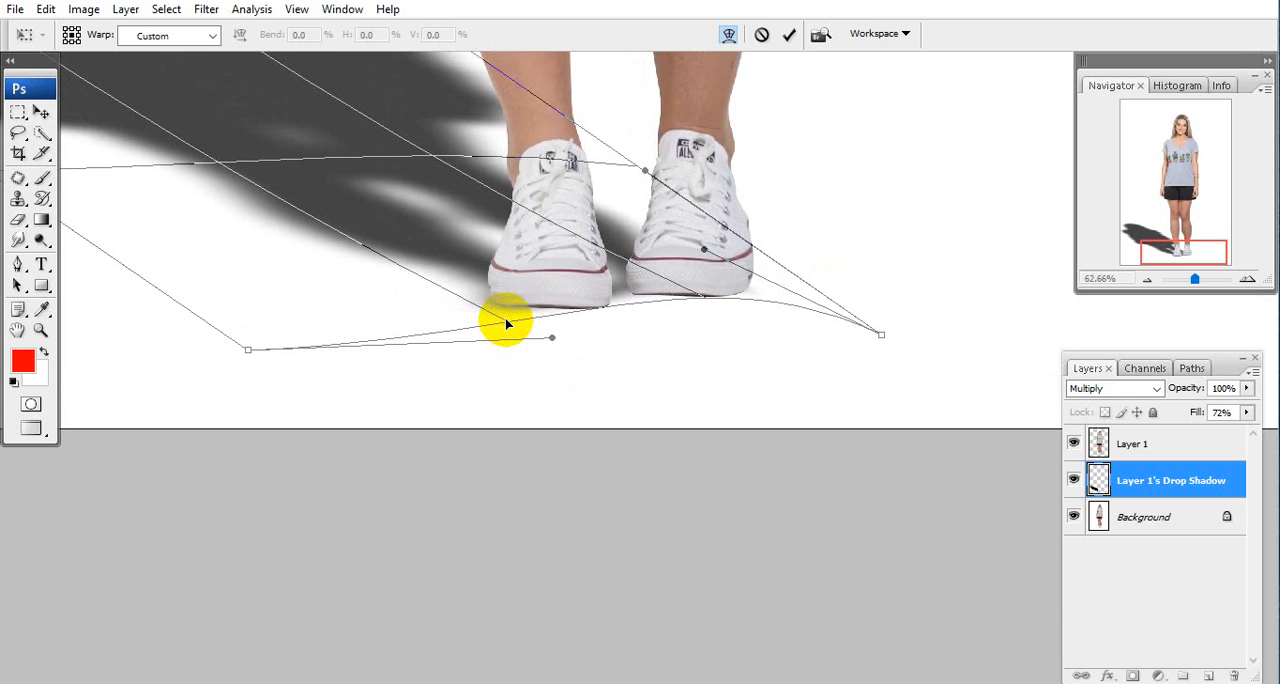
{"action": "left_click_drag", "start_coordinate": [307, 281], "coordinate": [417, 543]}
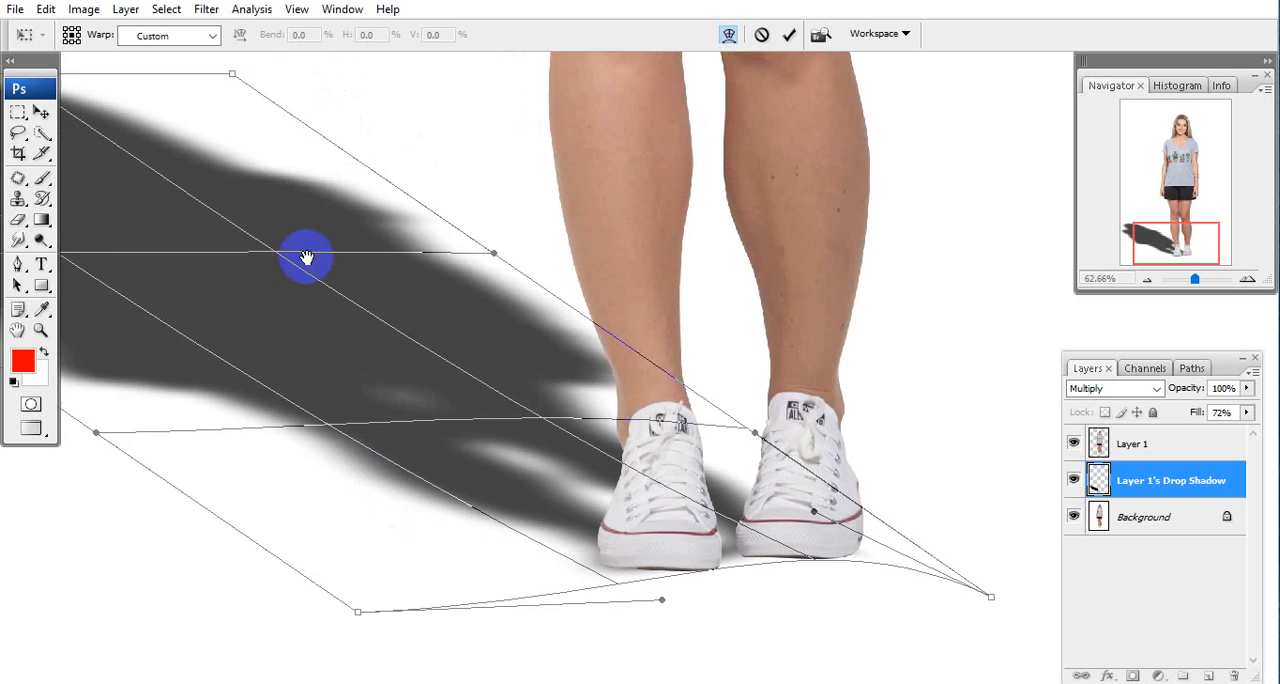
{"action": "left_click_drag", "start_coordinate": [307, 257], "coordinate": [369, 435]}
{"action": "left_click_drag", "start_coordinate": [482, 470], "coordinate": [420, 420]}
{"action": "left_click_drag", "start_coordinate": [169, 305], "coordinate": [384, 393]}
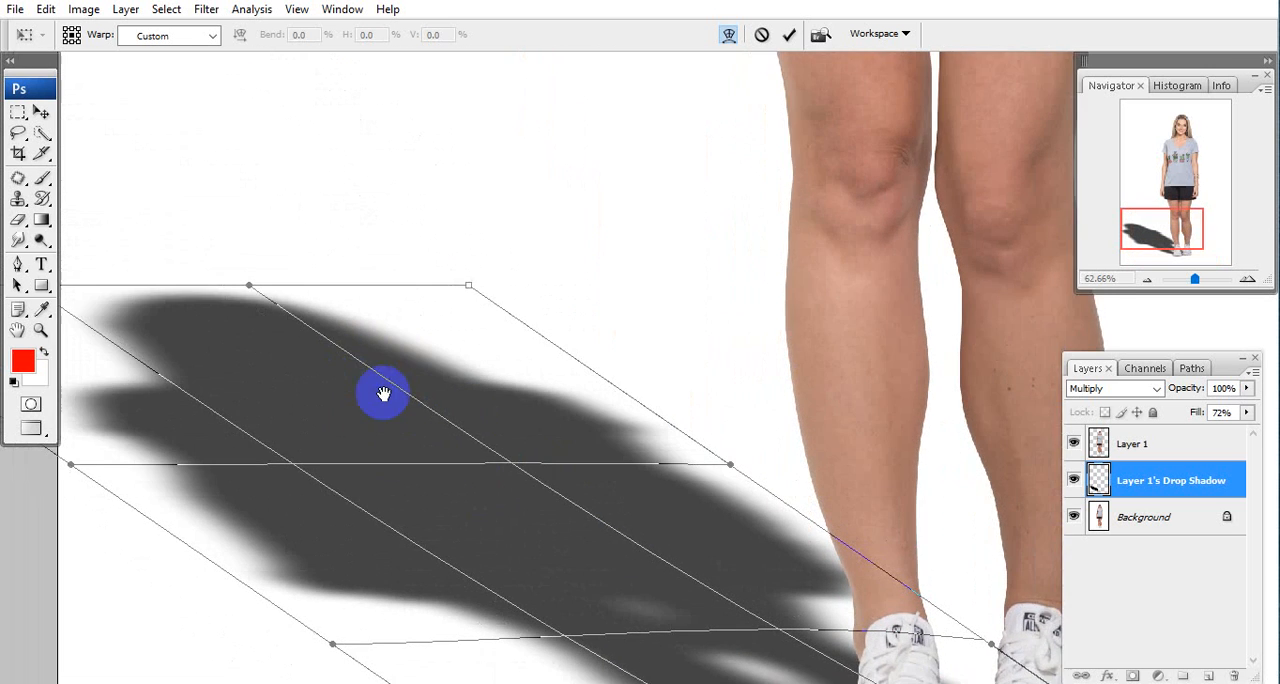
{"action": "left_click_drag", "start_coordinate": [531, 523], "coordinate": [361, 296]}
{"action": "scroll", "coordinate": [459, 392], "scroll_direction": "down", "scroll_amount": 8}
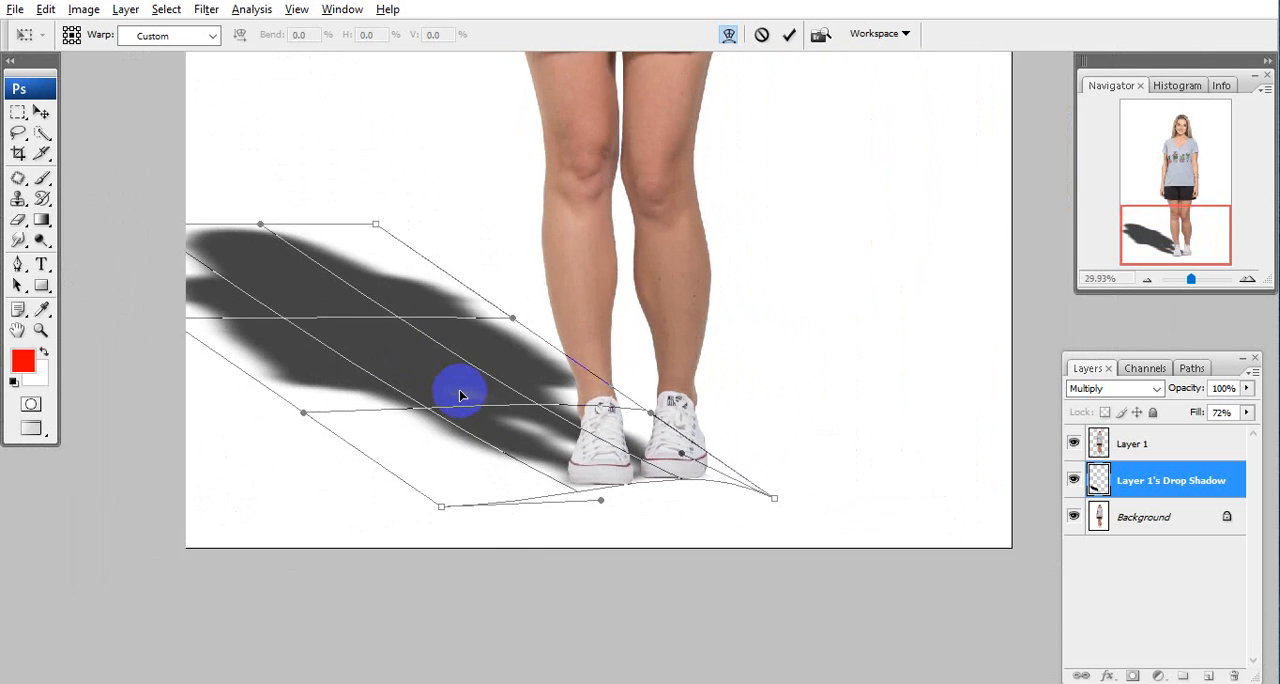
{"action": "key", "text": "alt+space"}
{"action": "left_click_drag", "start_coordinate": [459, 389], "coordinate": [456, 431]}
{"action": "key", "text": "Return"}
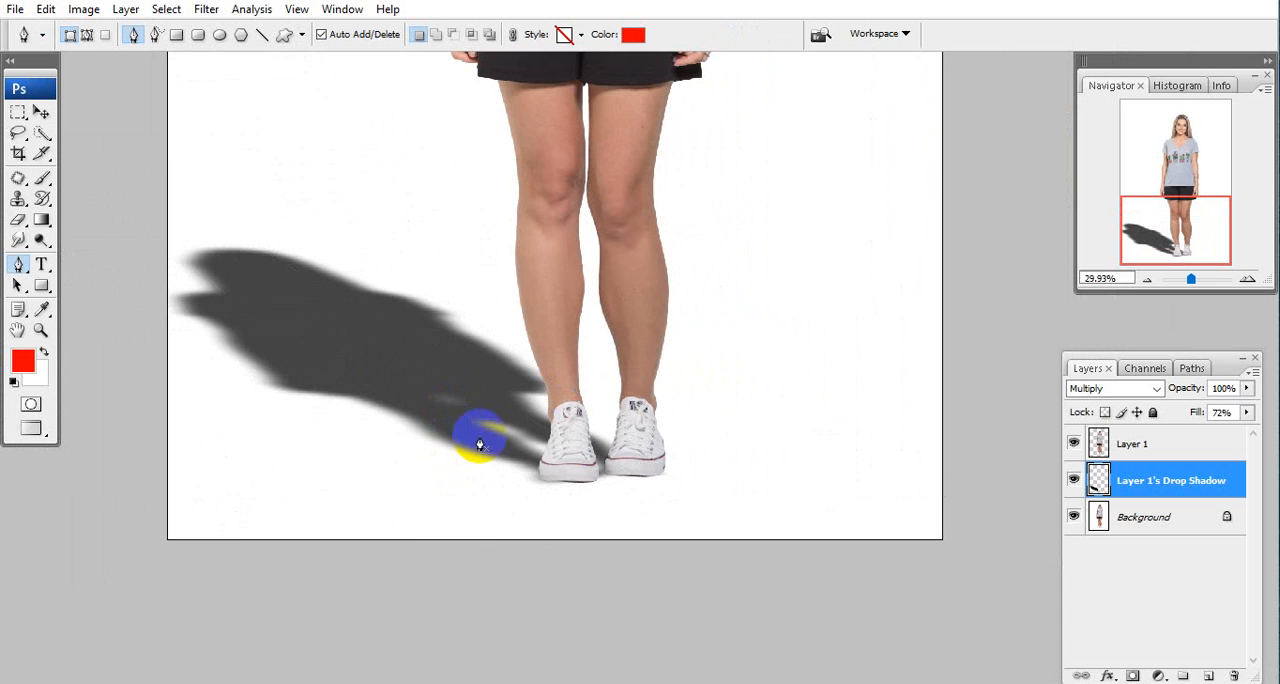
{"action": "scroll", "coordinate": [343, 371], "scroll_direction": "down", "scroll_amount": 3}
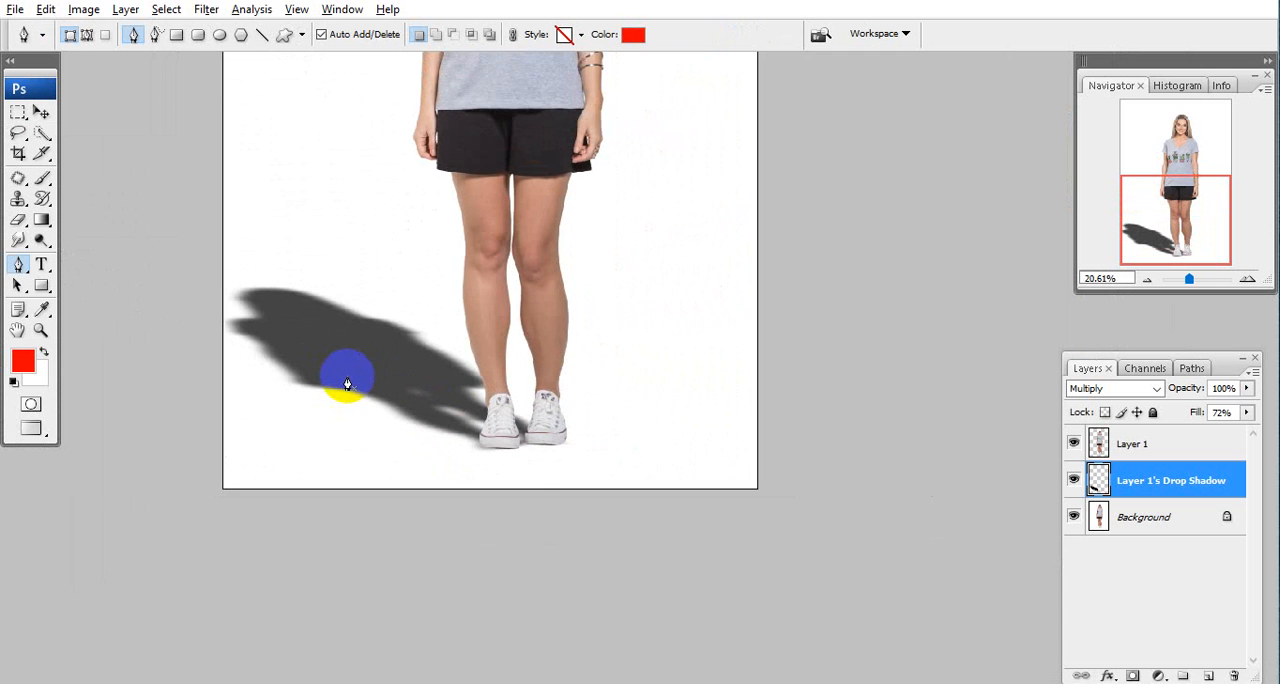
{"action": "scroll", "coordinate": [347, 378], "scroll_direction": "down", "scroll_amount": 2}
{"action": "left_click_drag", "start_coordinate": [347, 245], "coordinate": [414, 386]}
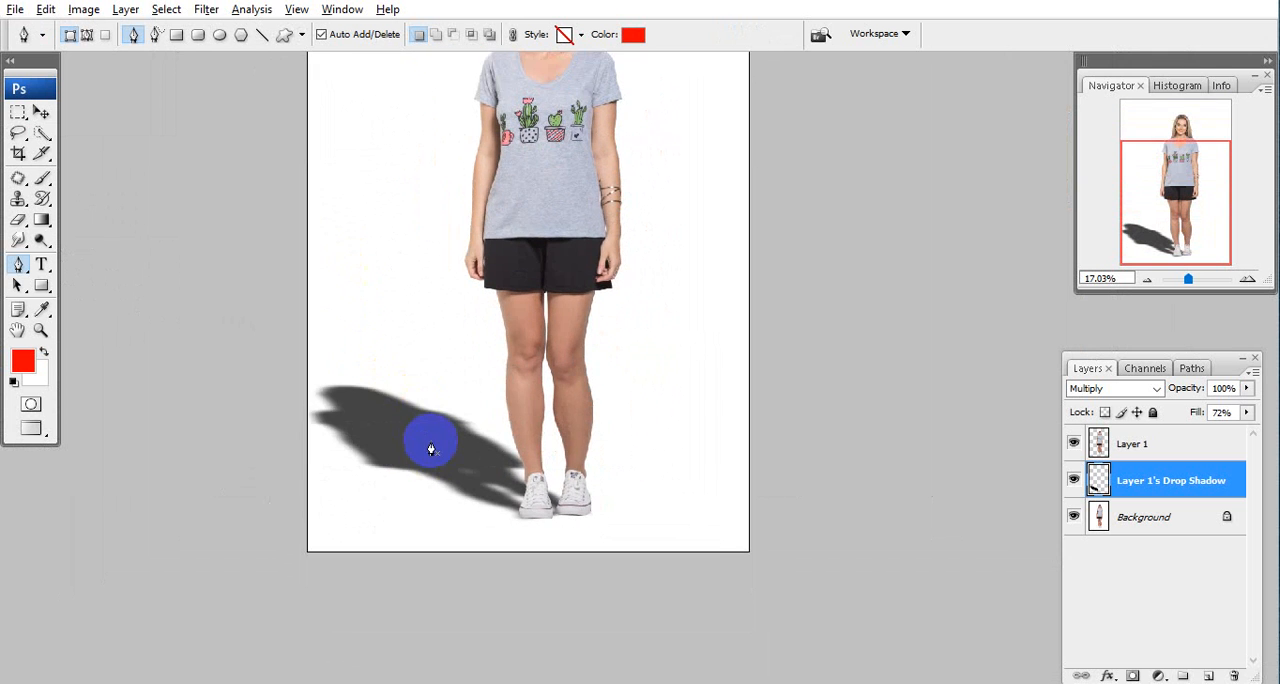
{"action": "scroll", "coordinate": [434, 400], "scroll_direction": "down", "scroll_amount": 2}
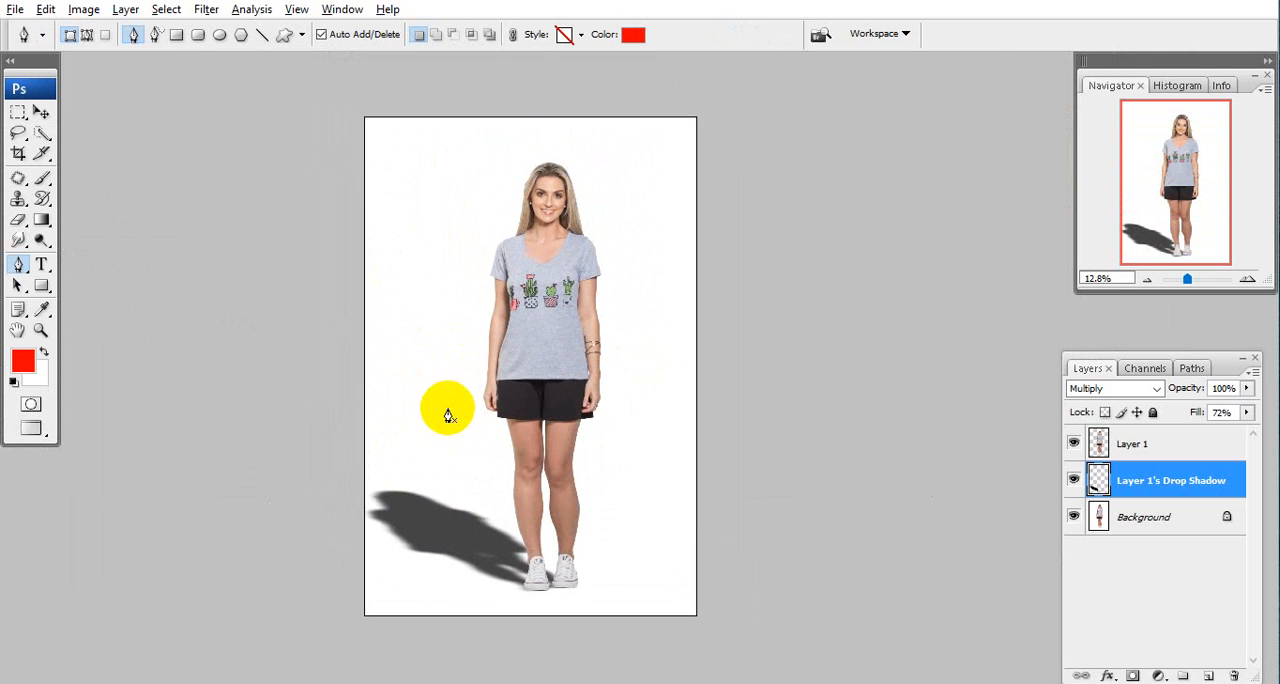
{"action": "scroll", "coordinate": [460, 420], "scroll_direction": "down", "scroll_amount": 1}
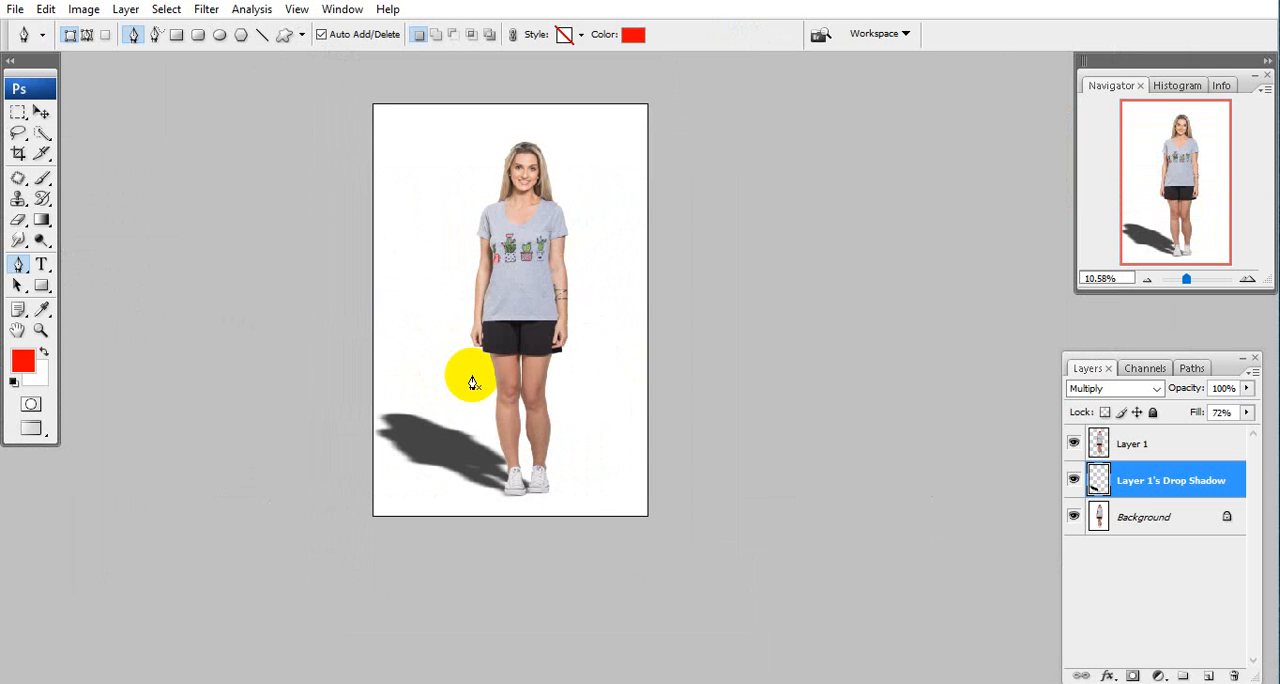